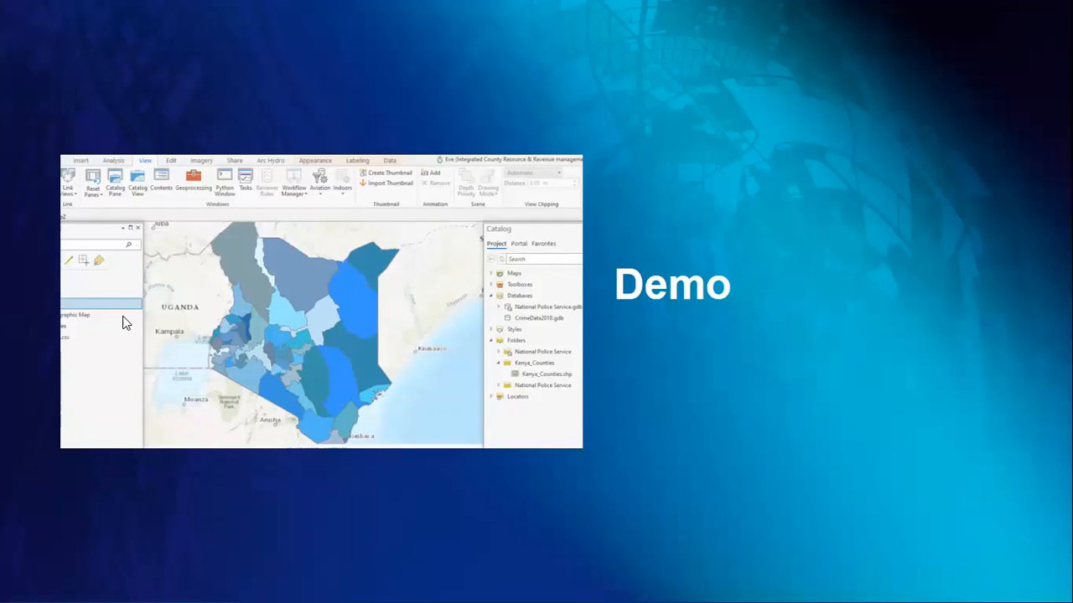
- Leave the slide show, switch to ArcGIS Pro and open the recent project "Integrating Data- GIS Day"
{"action": "key", "text": "Escape"}
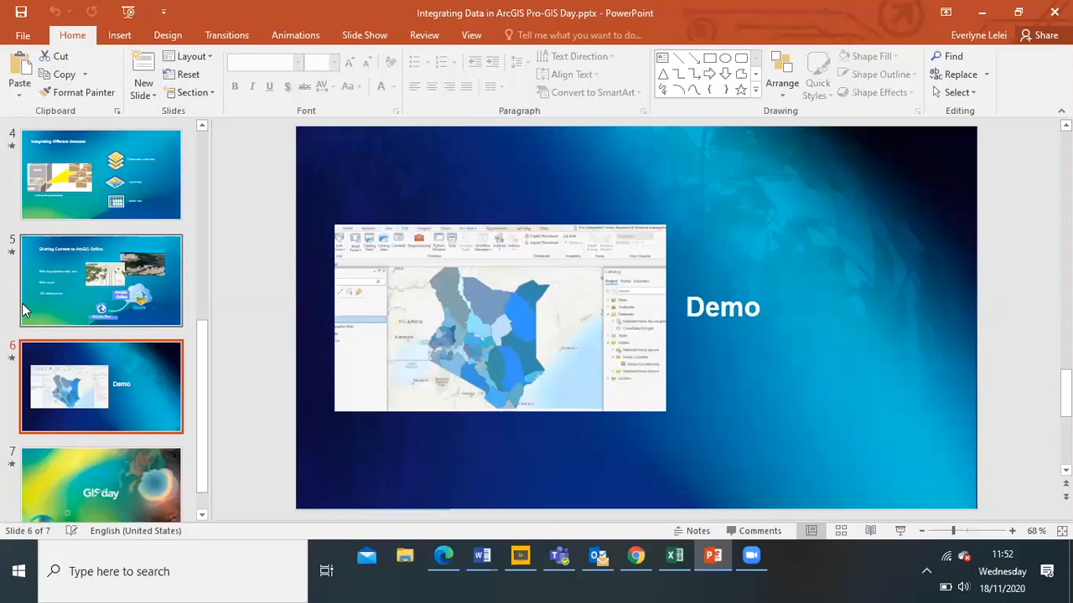
{"action": "left_click", "coordinate": [198, 574]}
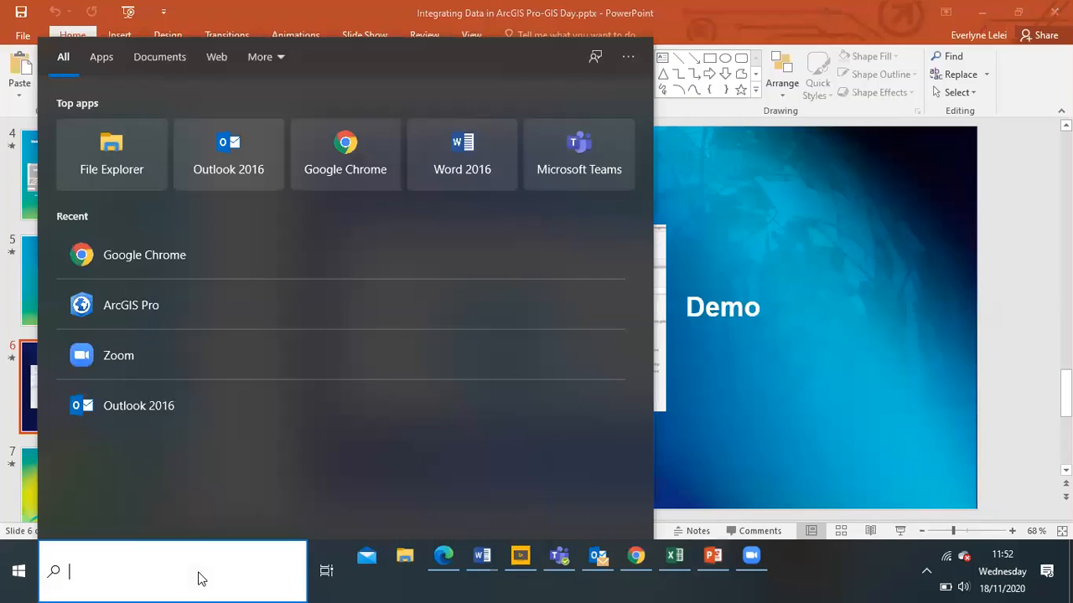
{"action": "type", "text": "a"}
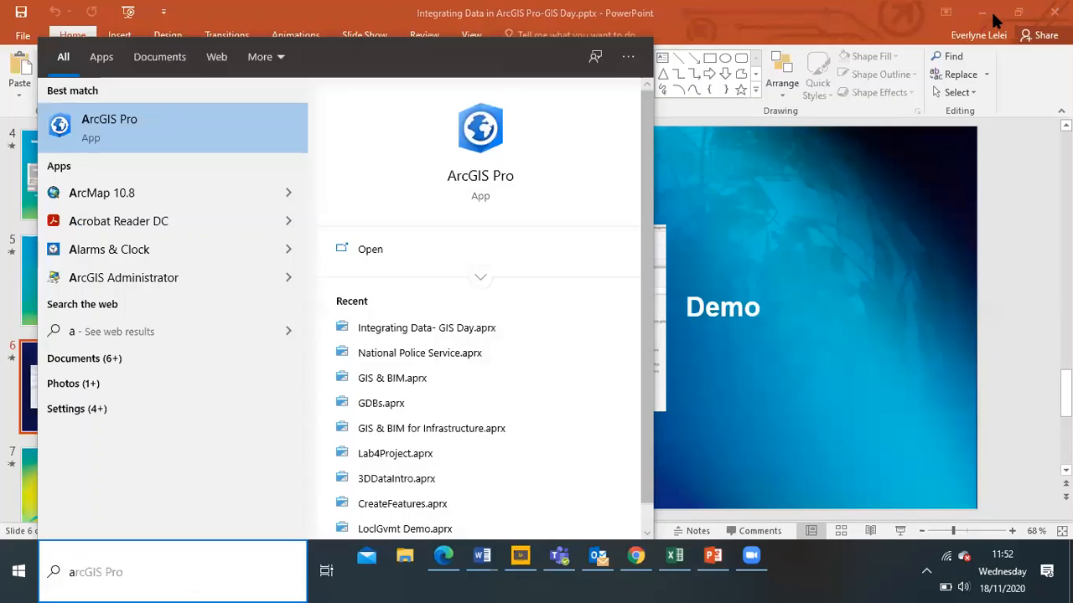
{"action": "left_click", "coordinate": [983, 13]}
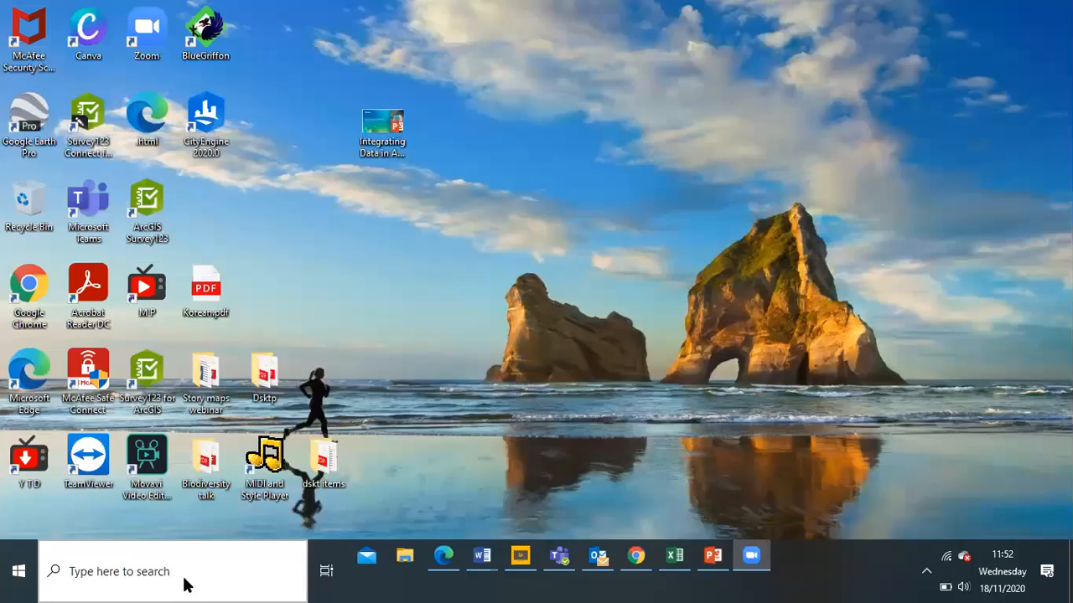
{"action": "type", "text": "arcgis"}
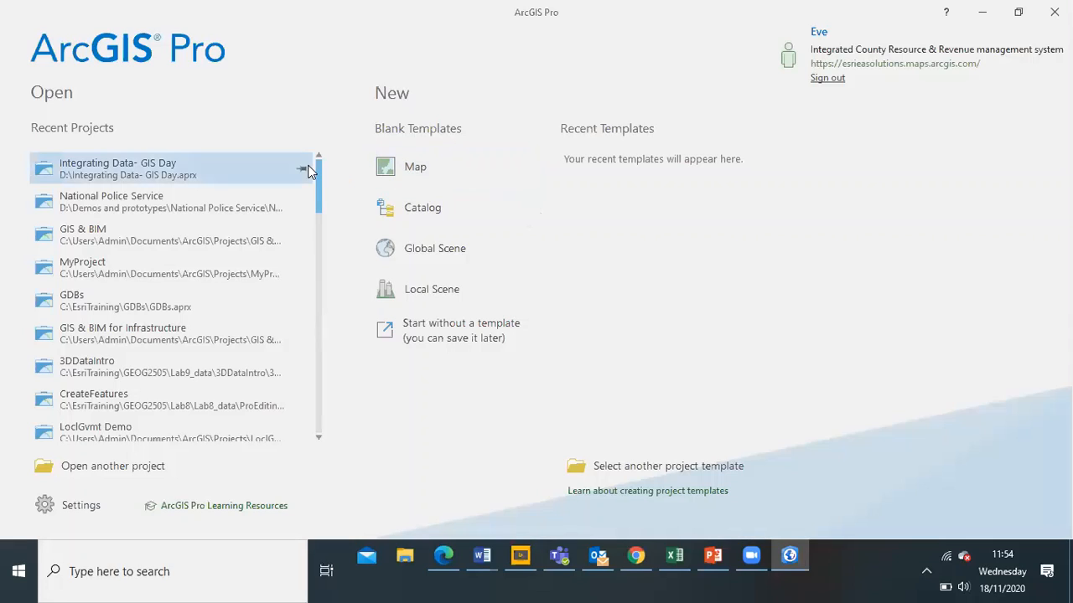
{"action": "left_click", "coordinate": [223, 177]}
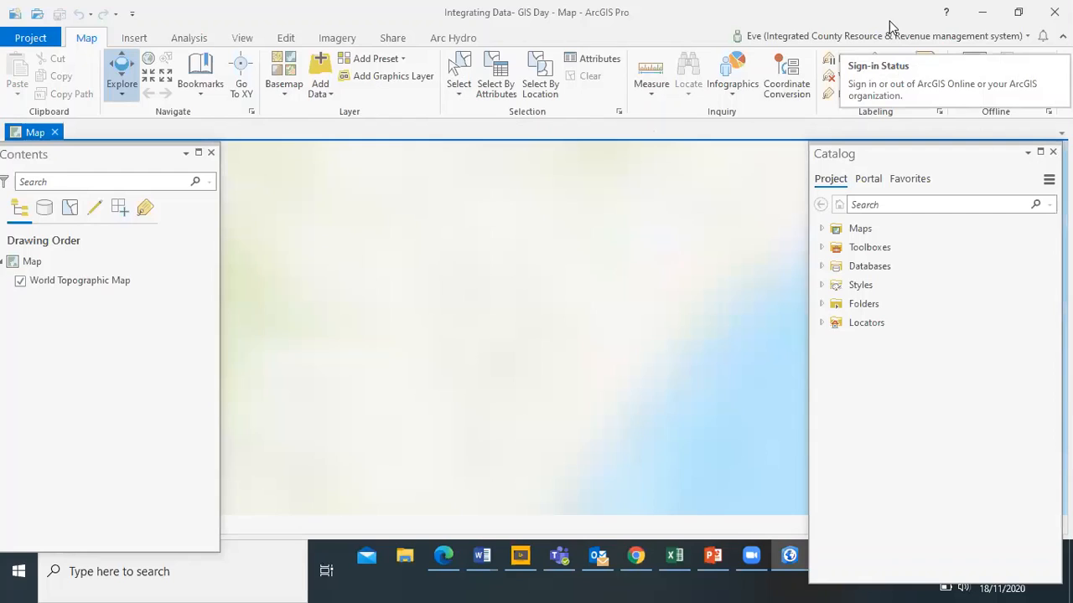
{"action": "double_click", "coordinate": [892, 22]}
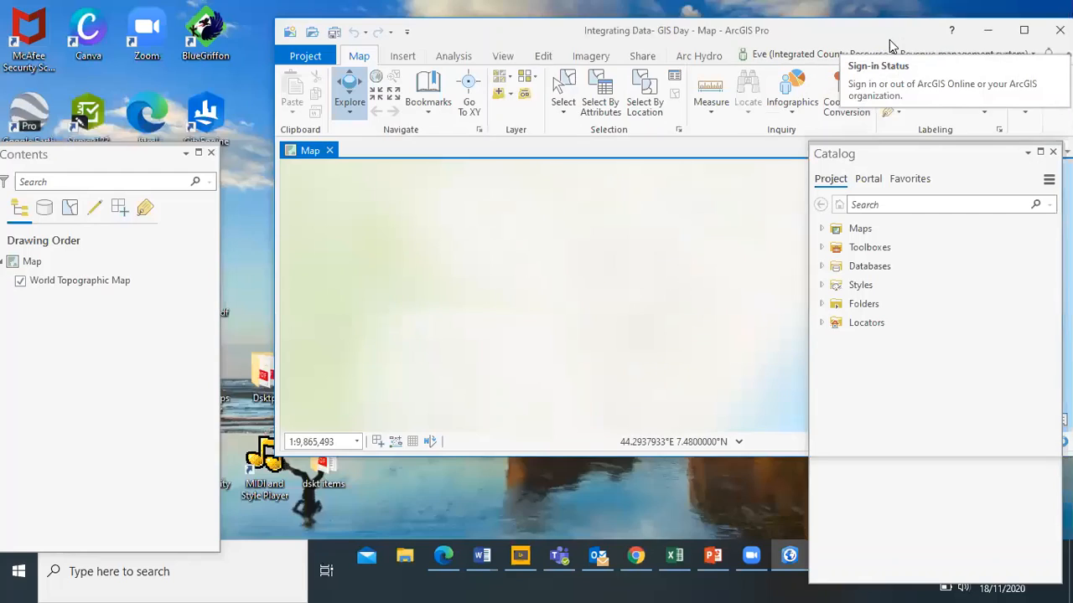
{"action": "left_click", "coordinate": [1023, 32]}
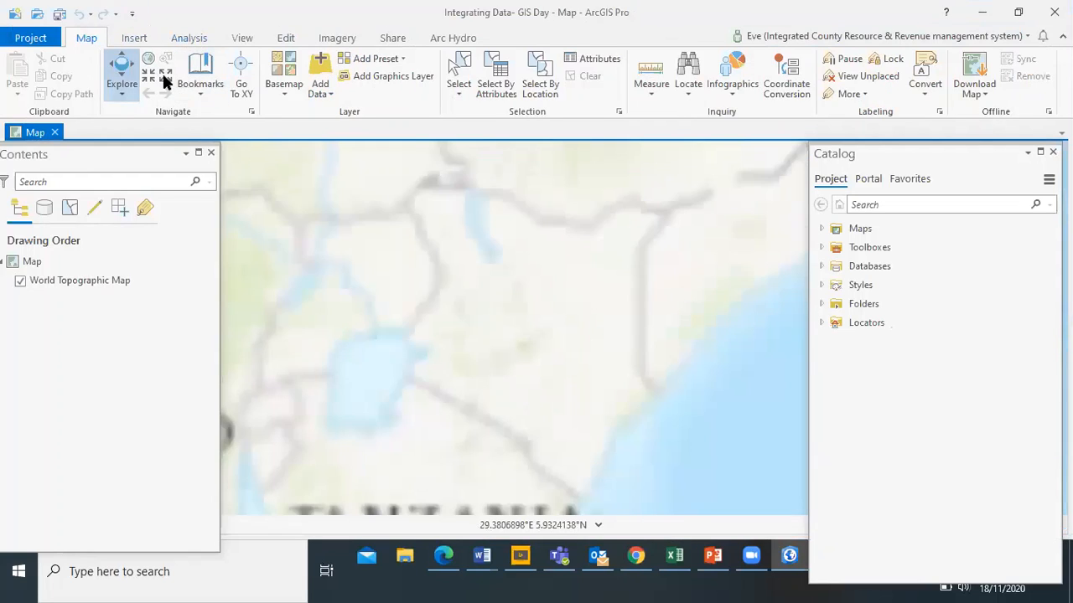
{"action": "left_click", "coordinate": [133, 39]}
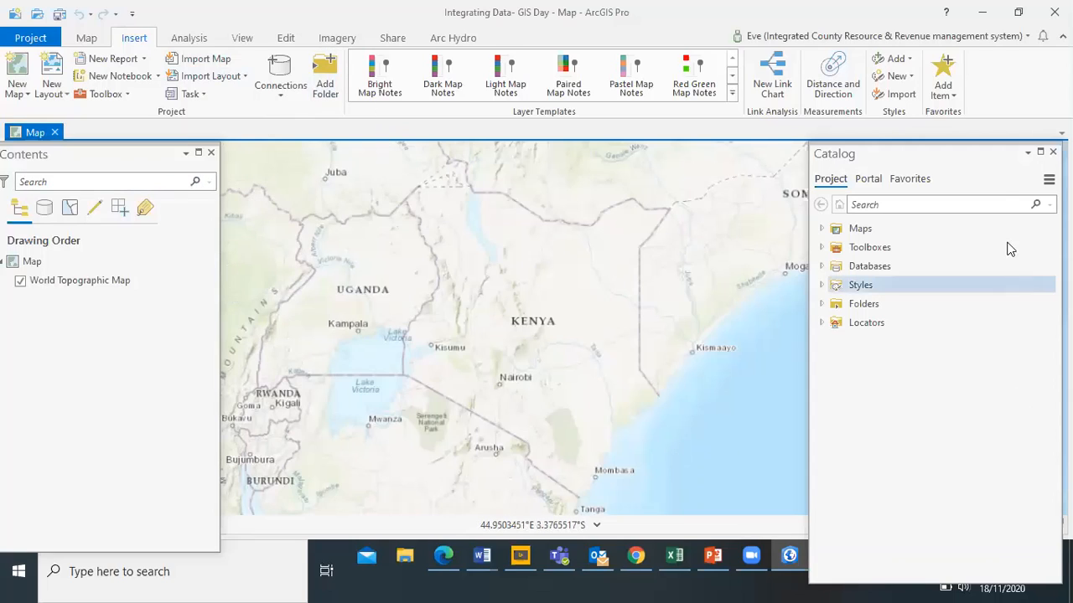
- Examine the project's folder and database connections in the catalog, including the options for adding or creating a database
{"action": "left_click", "coordinate": [989, 159]}
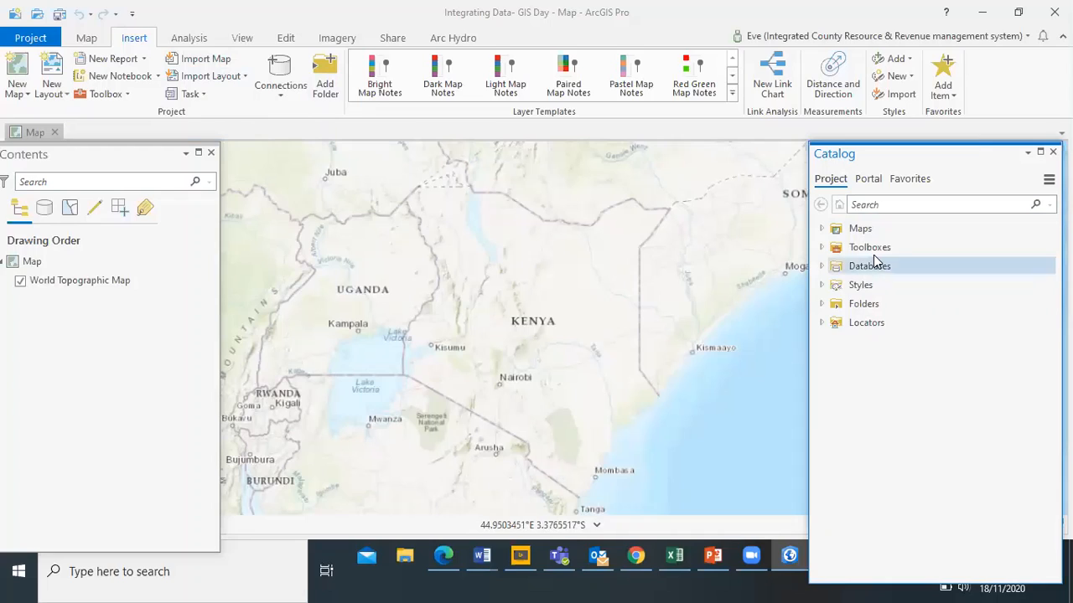
{"action": "left_click", "coordinate": [823, 304]}
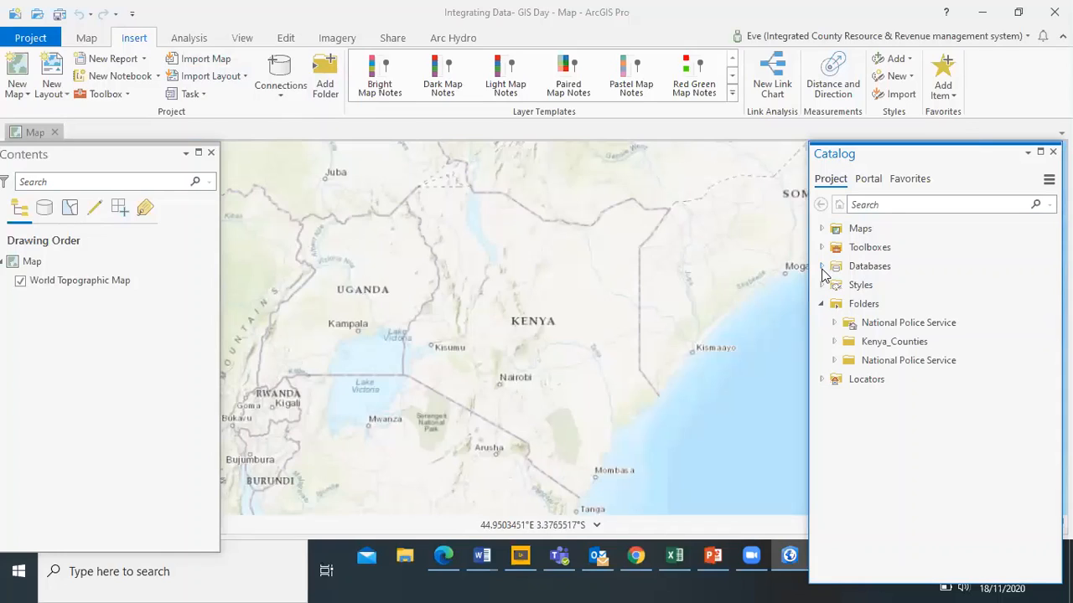
{"action": "left_click", "coordinate": [821, 267]}
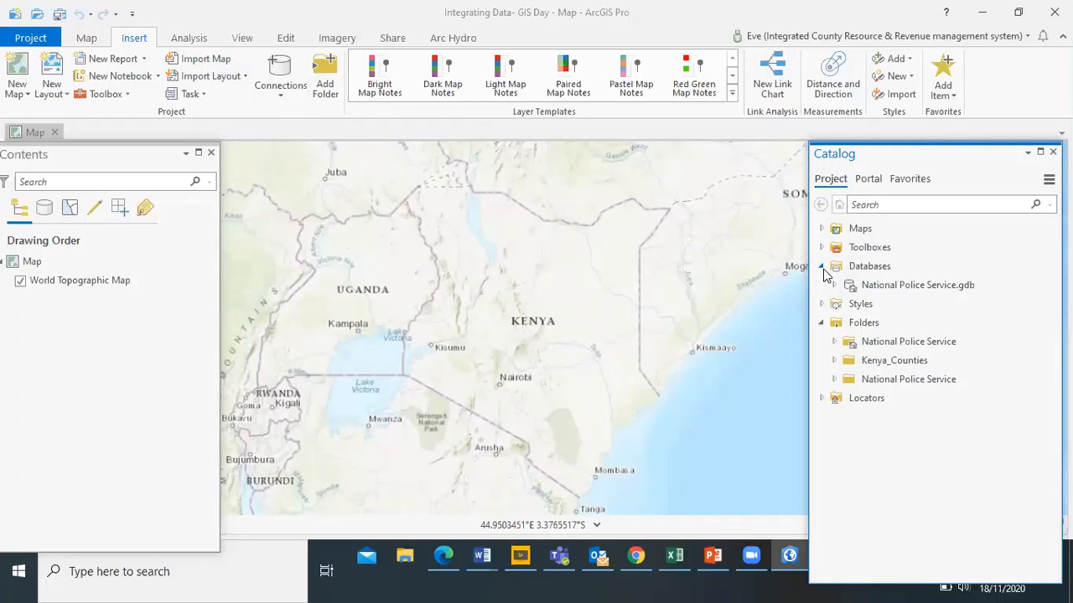
{"action": "left_click", "coordinate": [823, 267]}
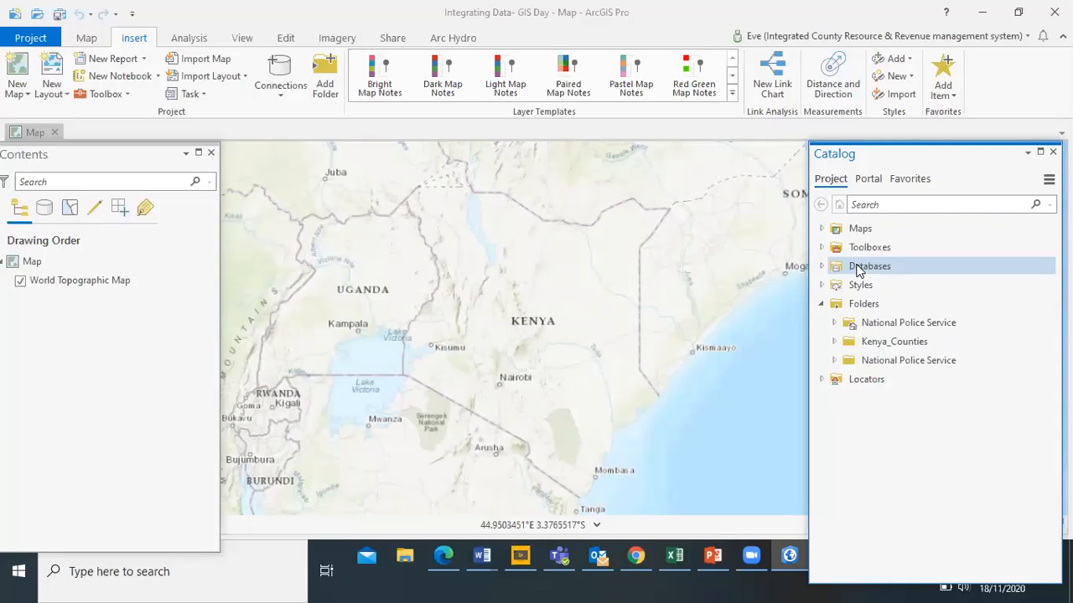
{"action": "right_click", "coordinate": [858, 270]}
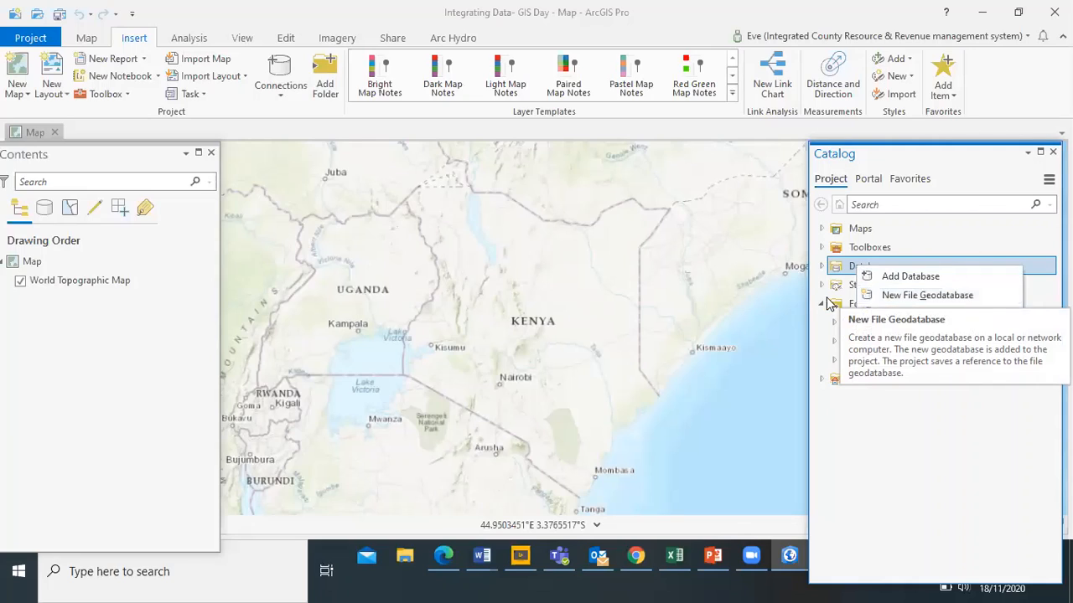
{"action": "left_click", "coordinate": [767, 303]}
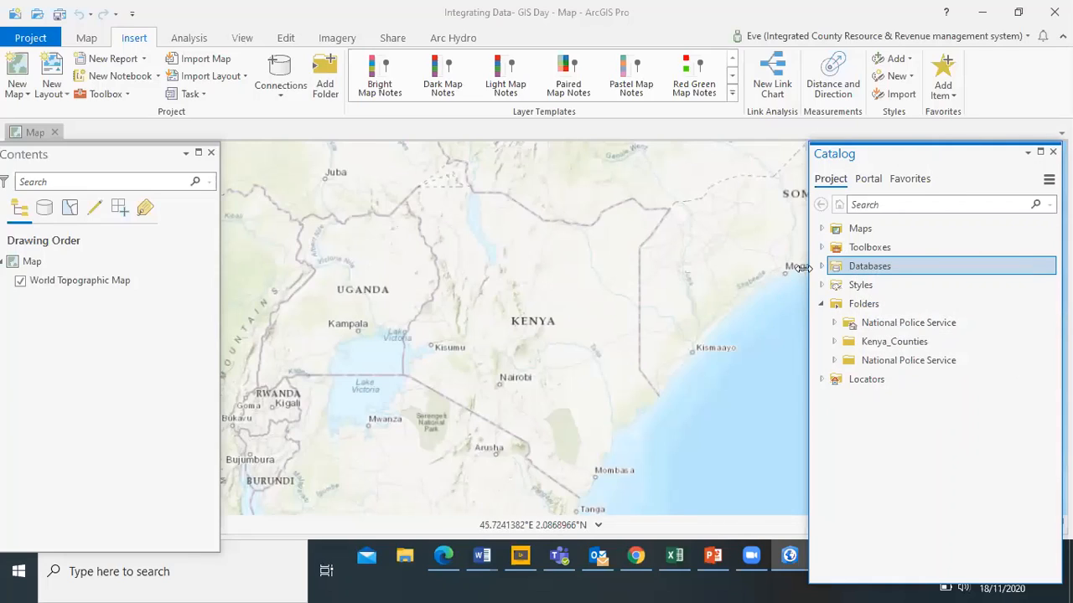
- Review the Crimes2018.csv table in Excel, and return to ArcGIS Pro to check the contents of the Kenya_Counties folder
{"action": "left_click", "coordinate": [675, 557]}
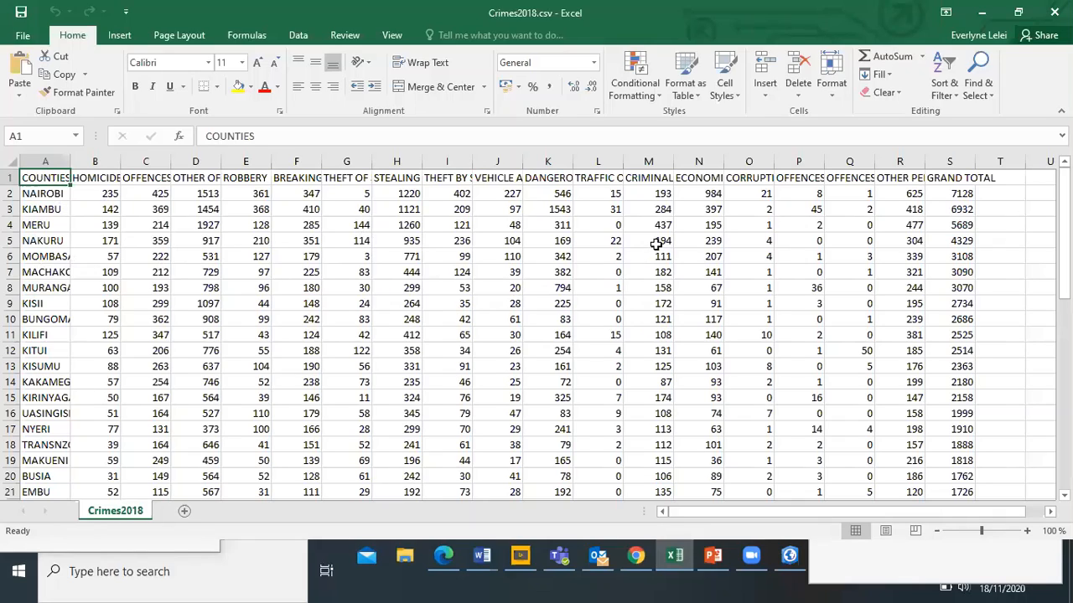
{"action": "left_click", "coordinate": [982, 16]}
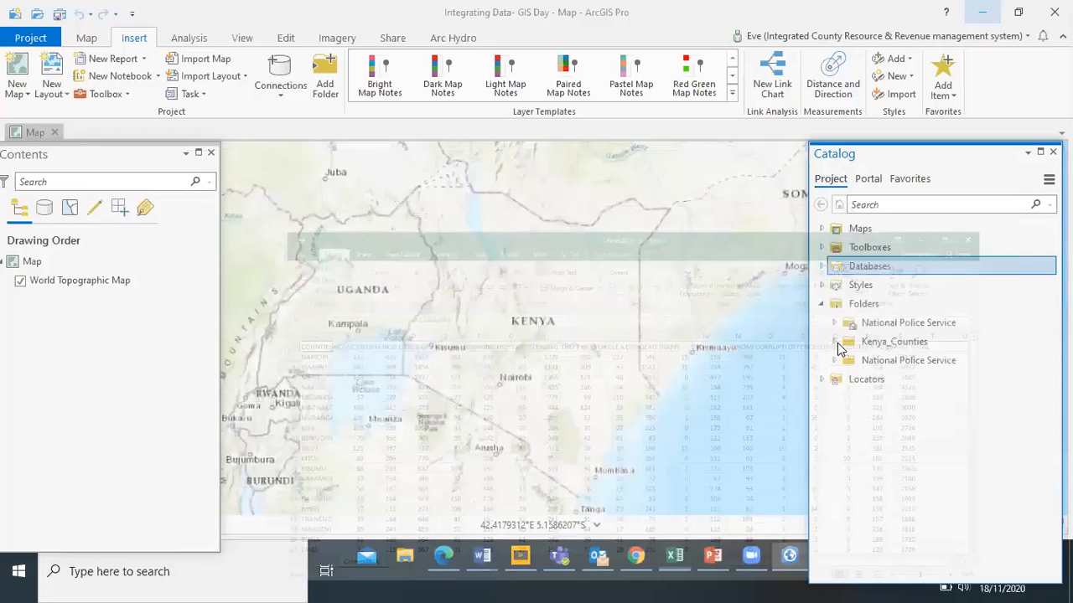
{"action": "left_click", "coordinate": [837, 343]}
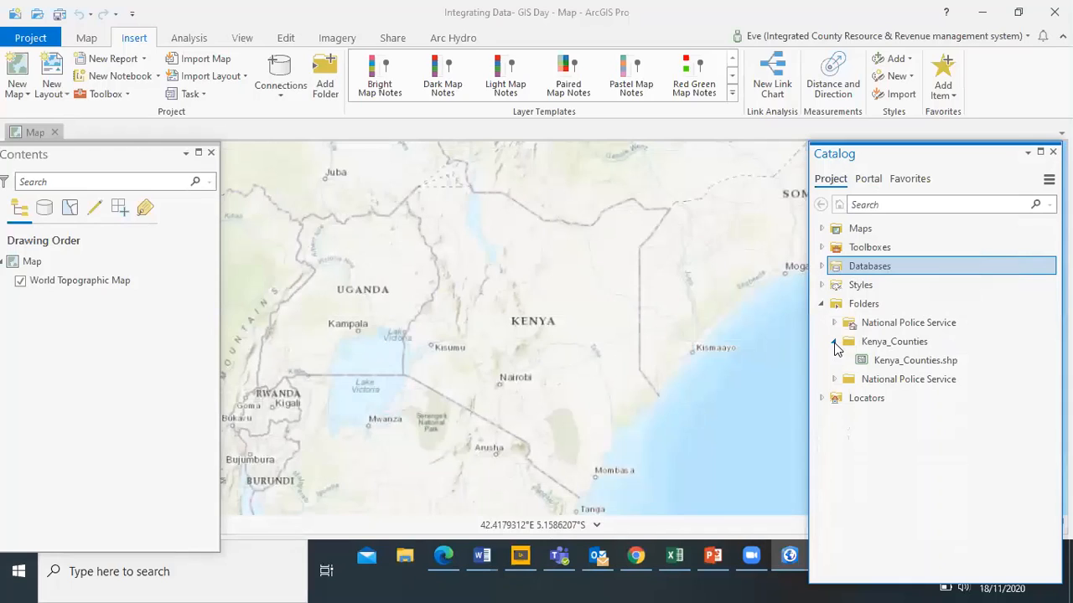
{"action": "left_click", "coordinate": [834, 343]}
- Add the Counties feature class from National Police Service.gdb in the National Police Service folder to the map
{"action": "left_click", "coordinate": [834, 323]}
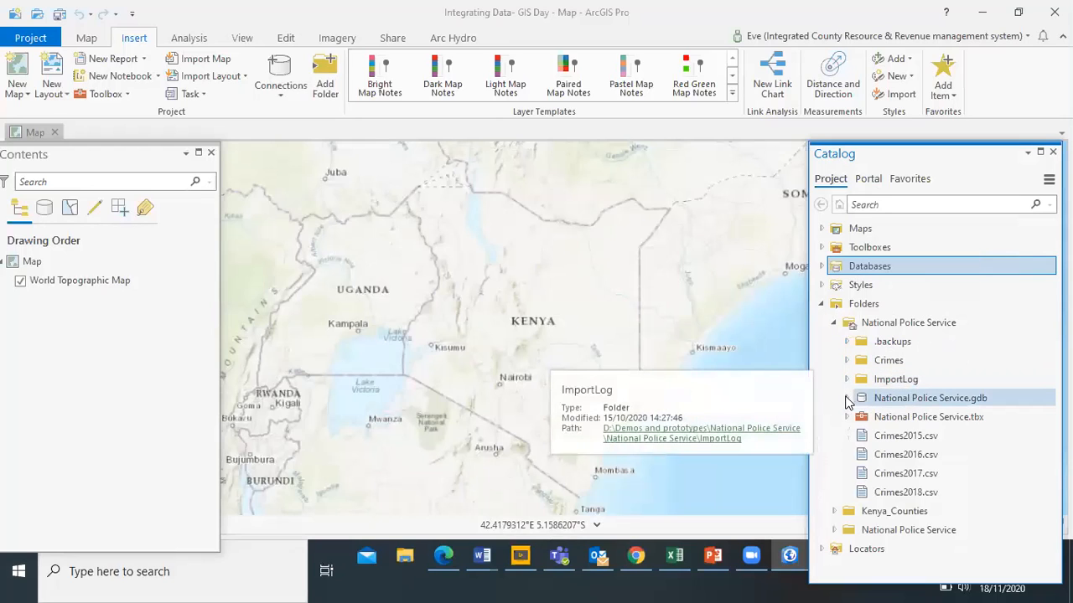
{"action": "left_click", "coordinate": [847, 398]}
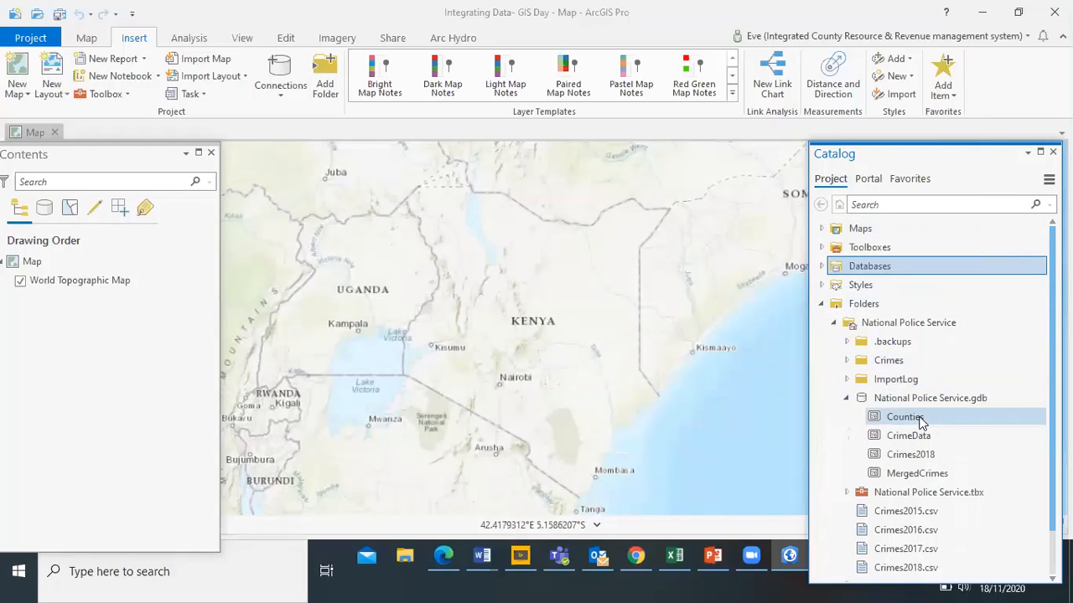
{"action": "left_click_drag", "start_coordinate": [919, 421], "coordinate": [560, 386]}
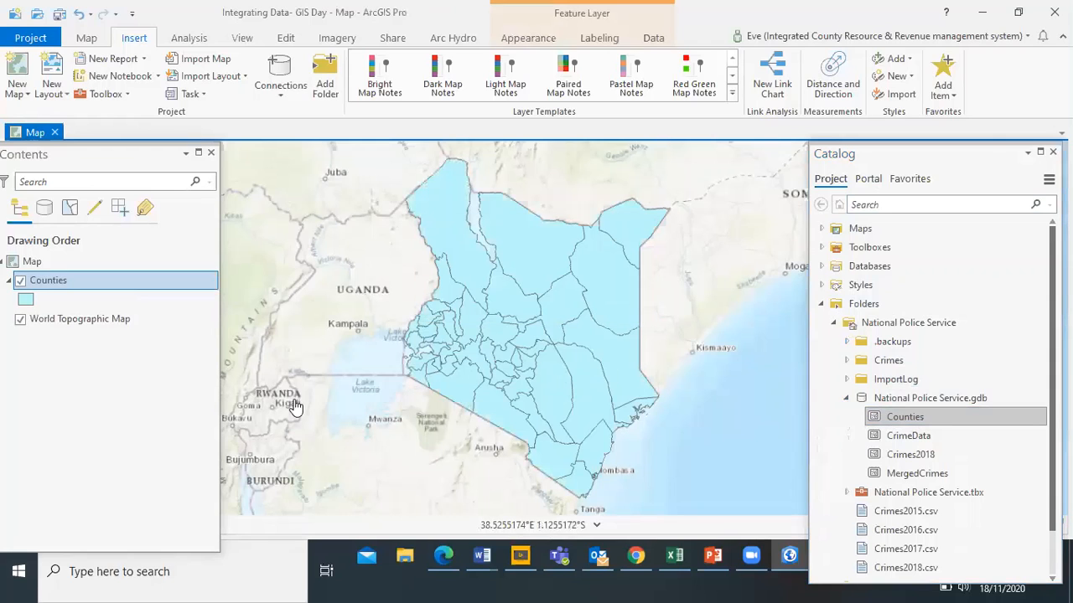
- Inspect the attribute table of the Counties layer without the Contents pane covering it, and close the table
{"action": "right_click", "coordinate": [57, 280]}
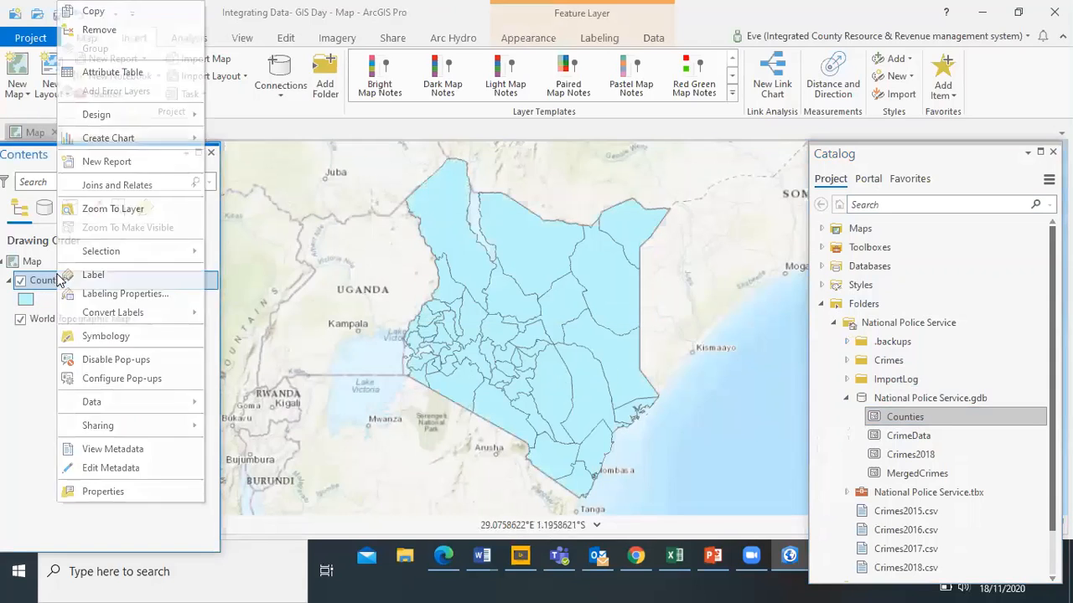
{"action": "left_click", "coordinate": [54, 279]}
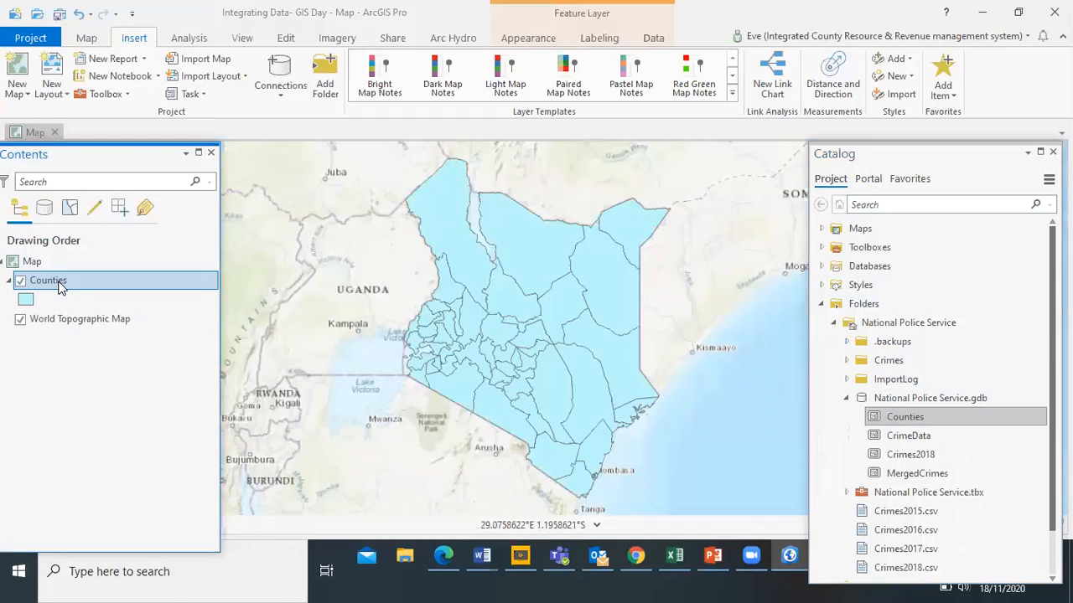
{"action": "right_click", "coordinate": [58, 288]}
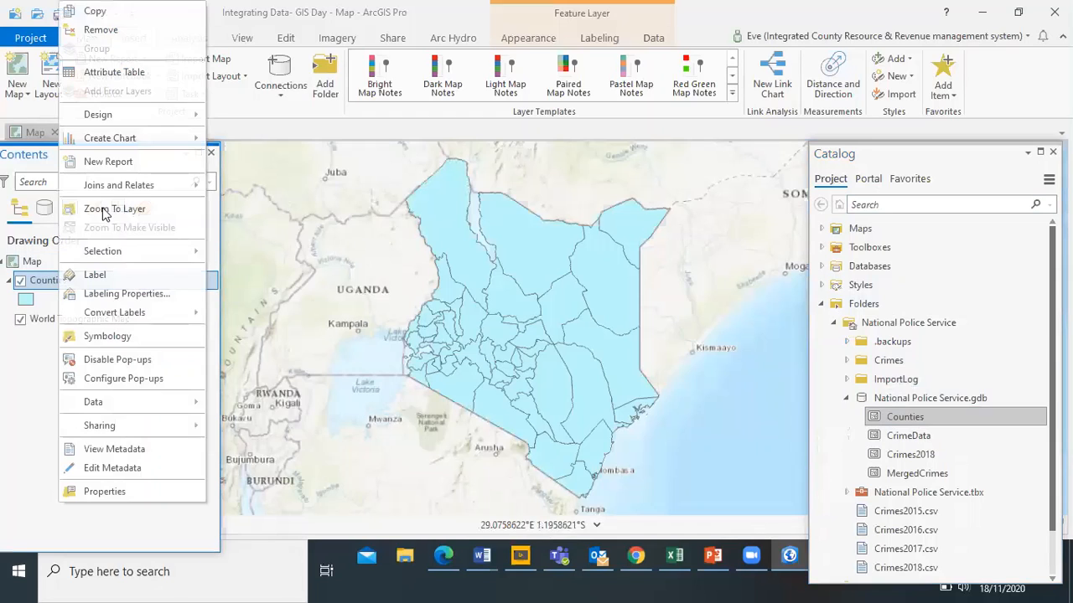
{"action": "left_click", "coordinate": [139, 73]}
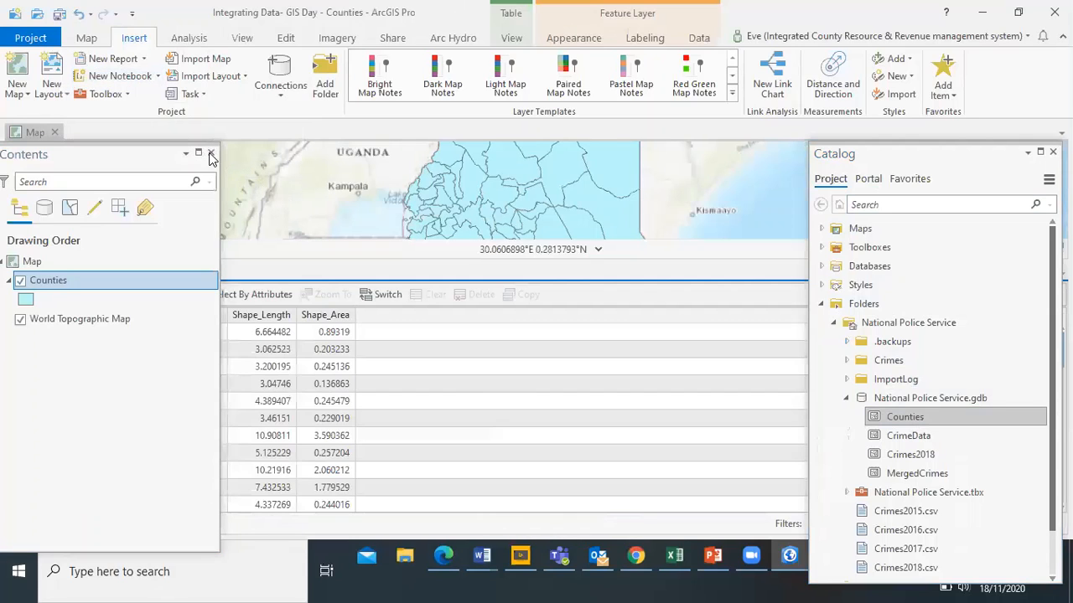
{"action": "left_click", "coordinate": [210, 155]}
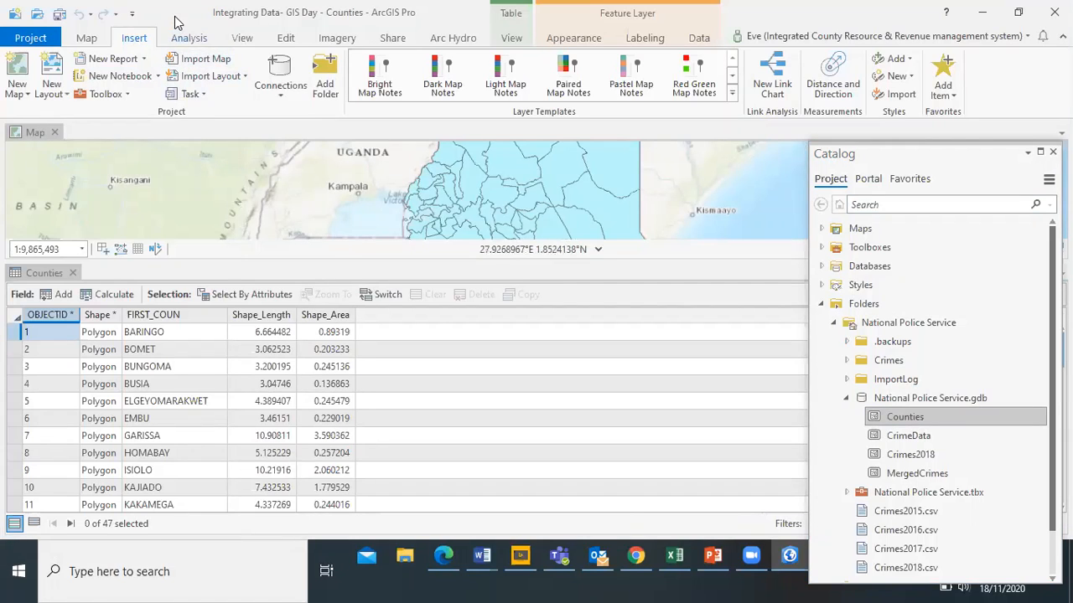
{"action": "left_click", "coordinate": [72, 272]}
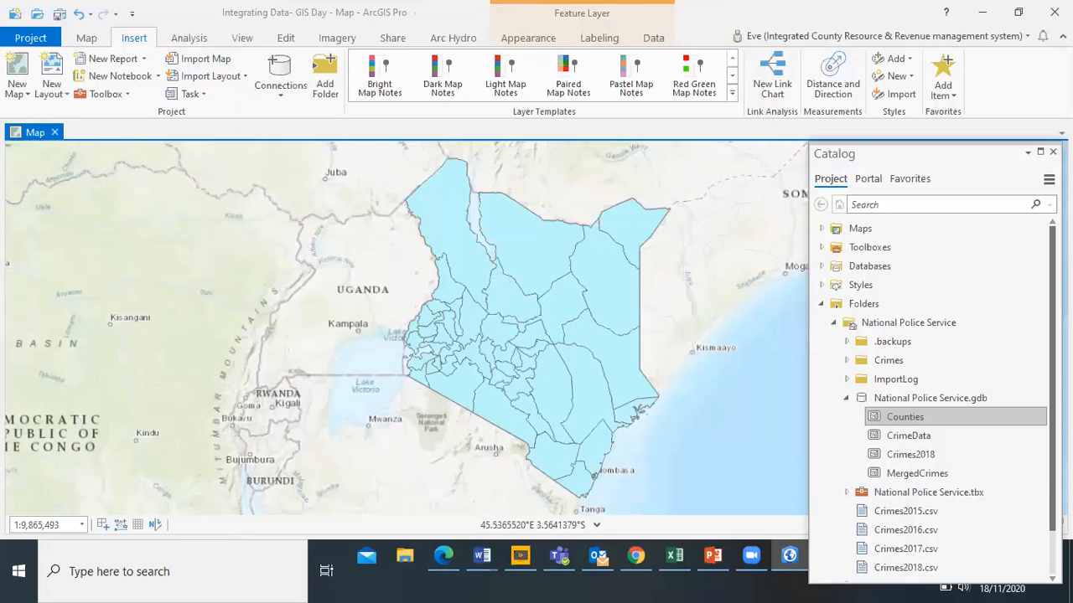
- Bring the Contents pane back beside the map in the maximized window
{"action": "double_click", "coordinate": [900, 26]}
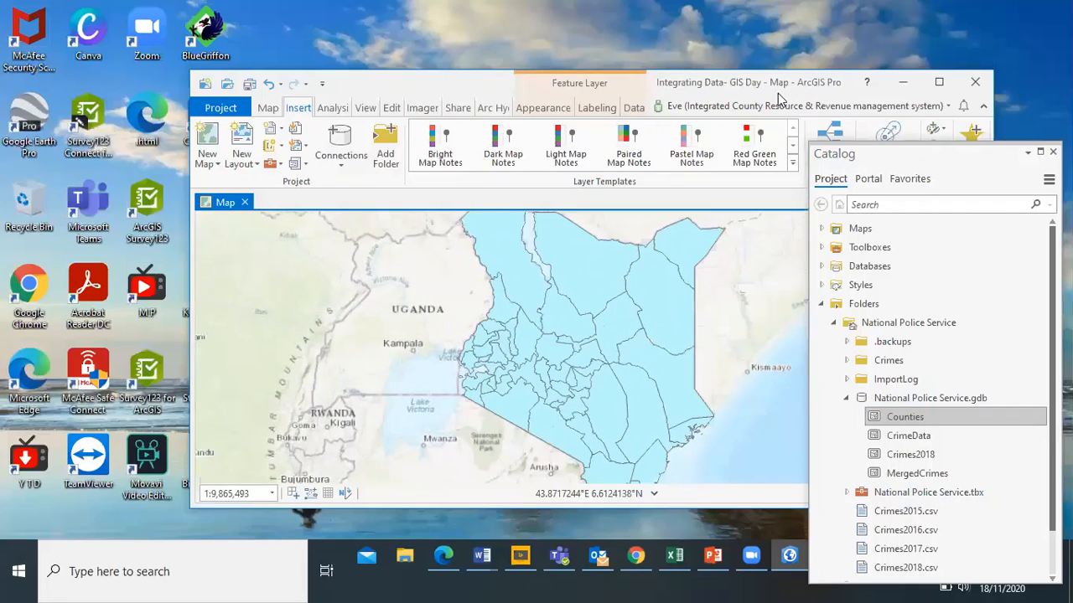
{"action": "left_click", "coordinate": [367, 110]}
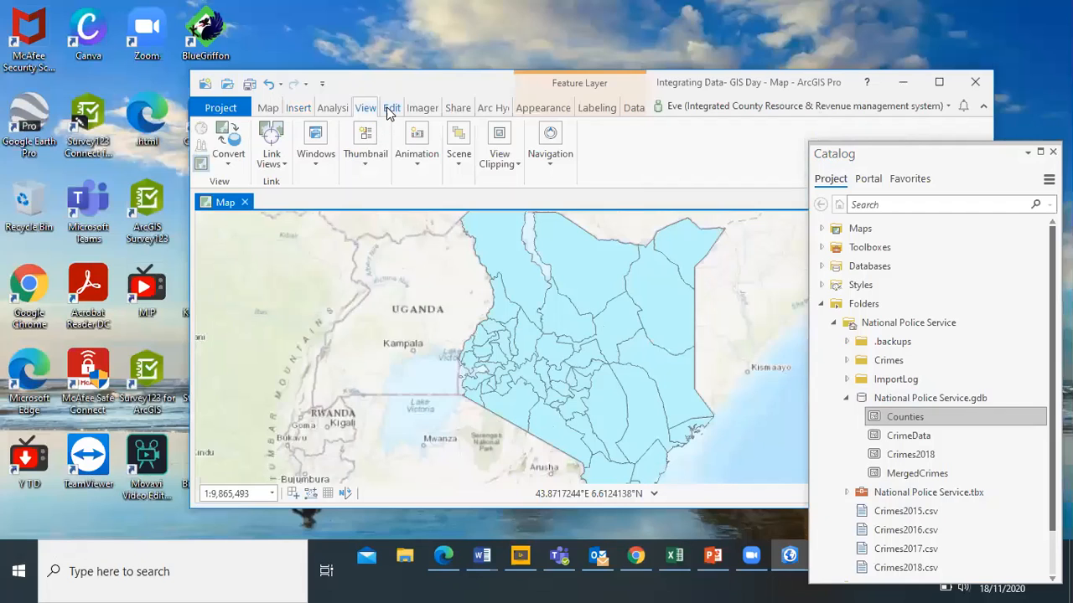
{"action": "left_click", "coordinate": [391, 109]}
{"action": "left_click", "coordinate": [366, 110]}
{"action": "left_click", "coordinate": [944, 84]}
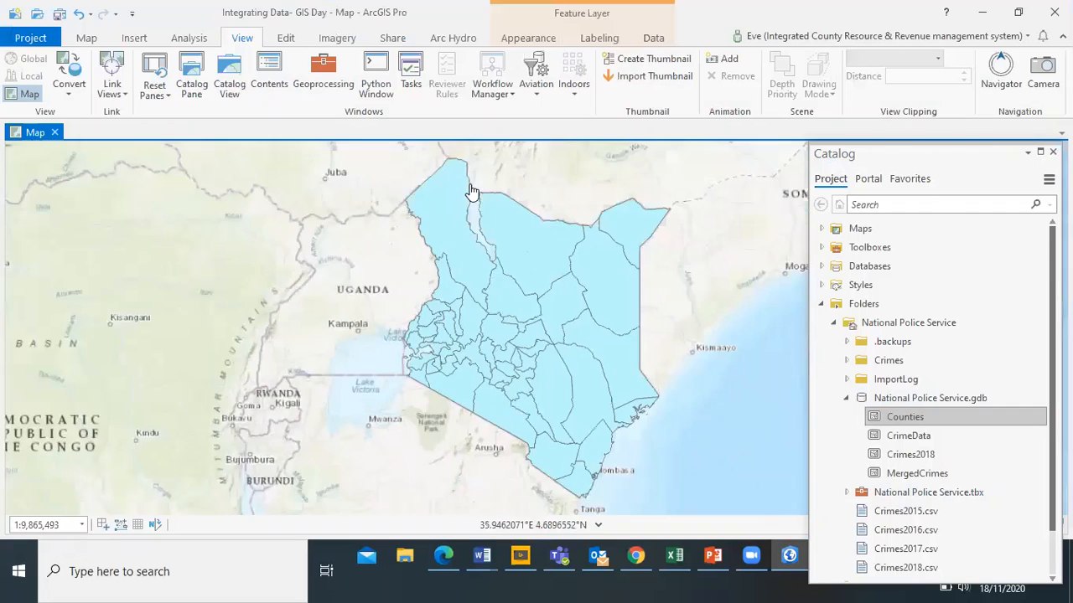
{"action": "left_click", "coordinate": [279, 76]}
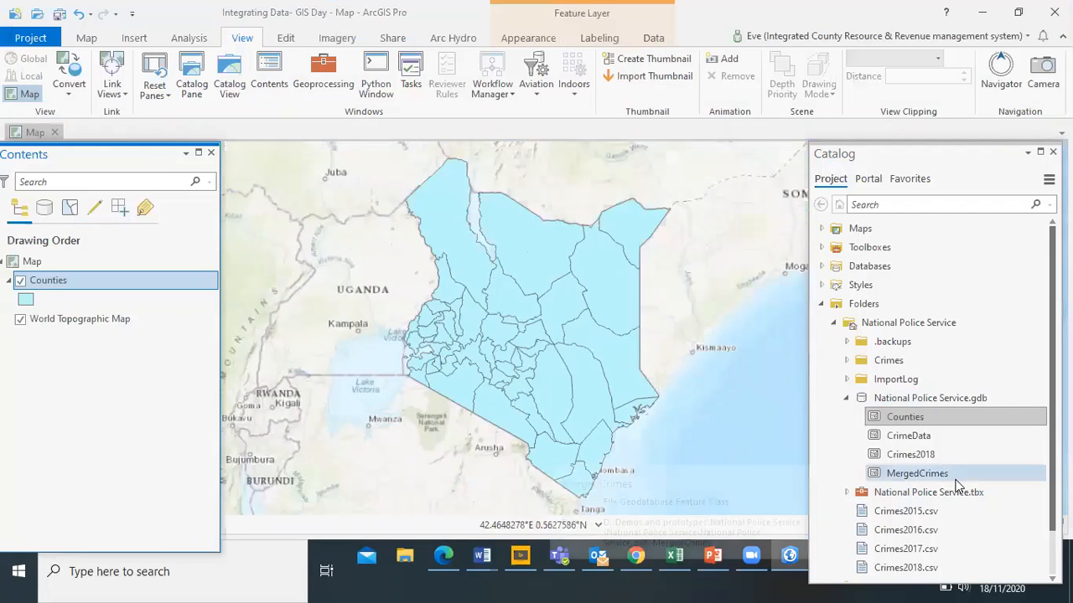
- Add Crimes2018.csv to the map as a standalone table and open it to view its records
{"action": "left_click", "coordinate": [922, 569]}
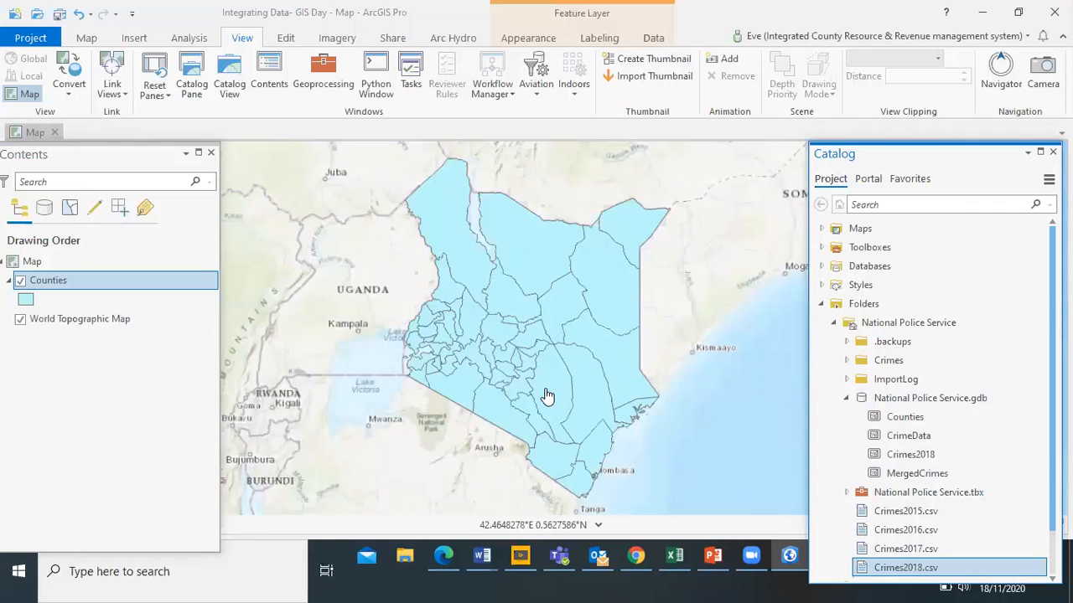
{"action": "left_click_drag", "start_coordinate": [72, 365], "coordinate": [71, 360]}
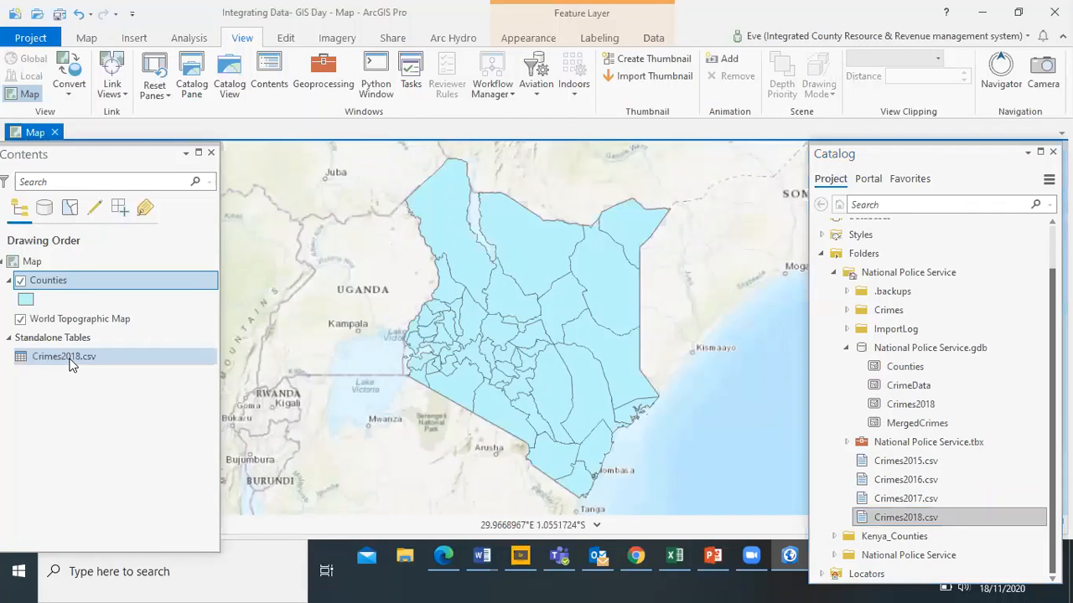
{"action": "right_click", "coordinate": [71, 359]}
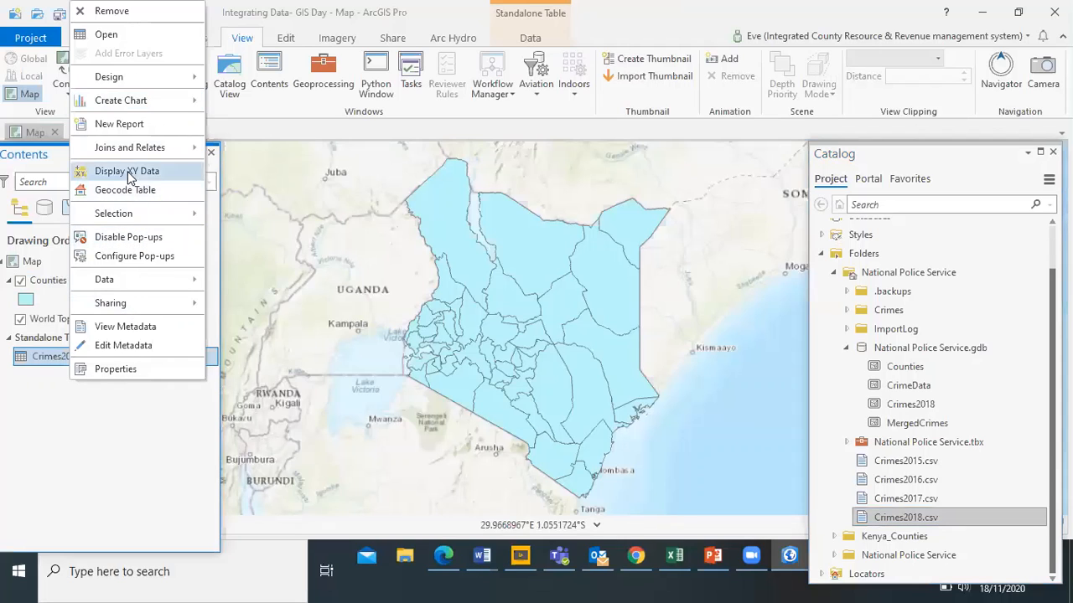
{"action": "left_click", "coordinate": [107, 36]}
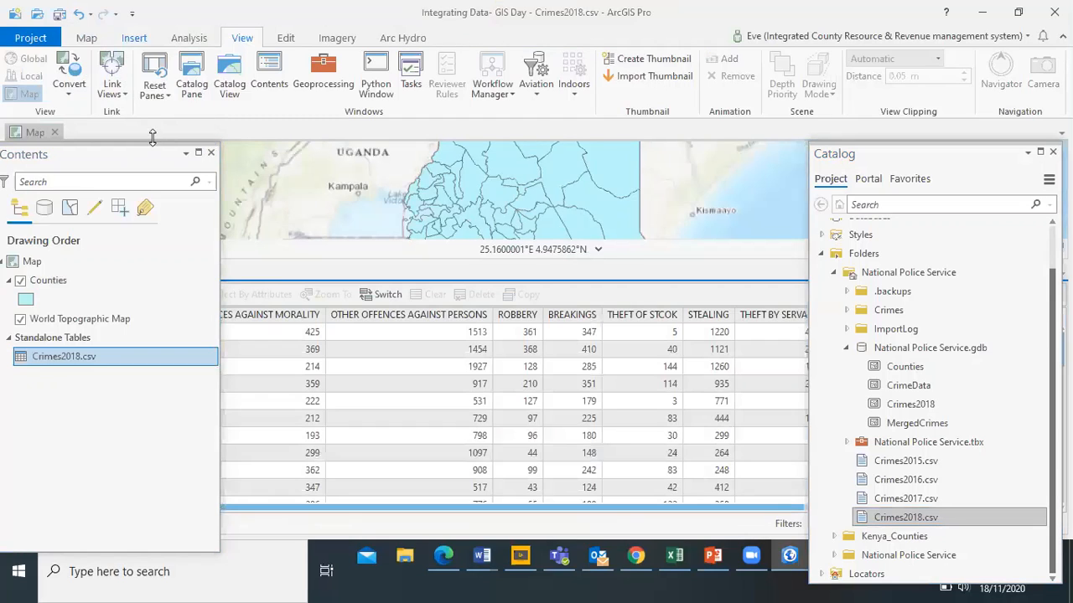
- View the Crimes2018.csv records without the Contents pane covering them, close the table and bring the Contents pane back
{"action": "left_click", "coordinate": [211, 154]}
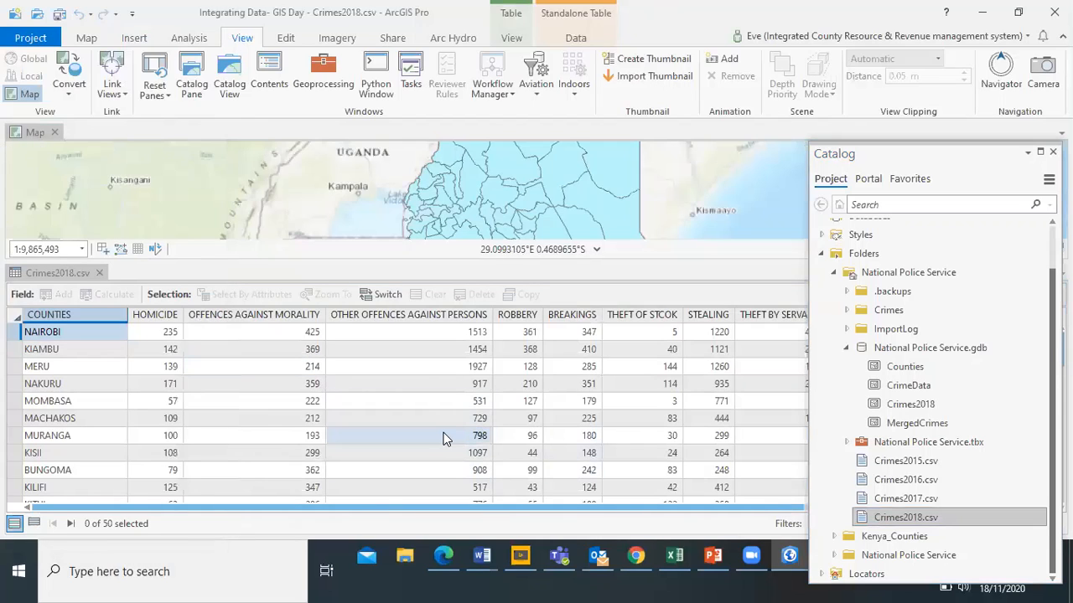
{"action": "left_click", "coordinate": [275, 69]}
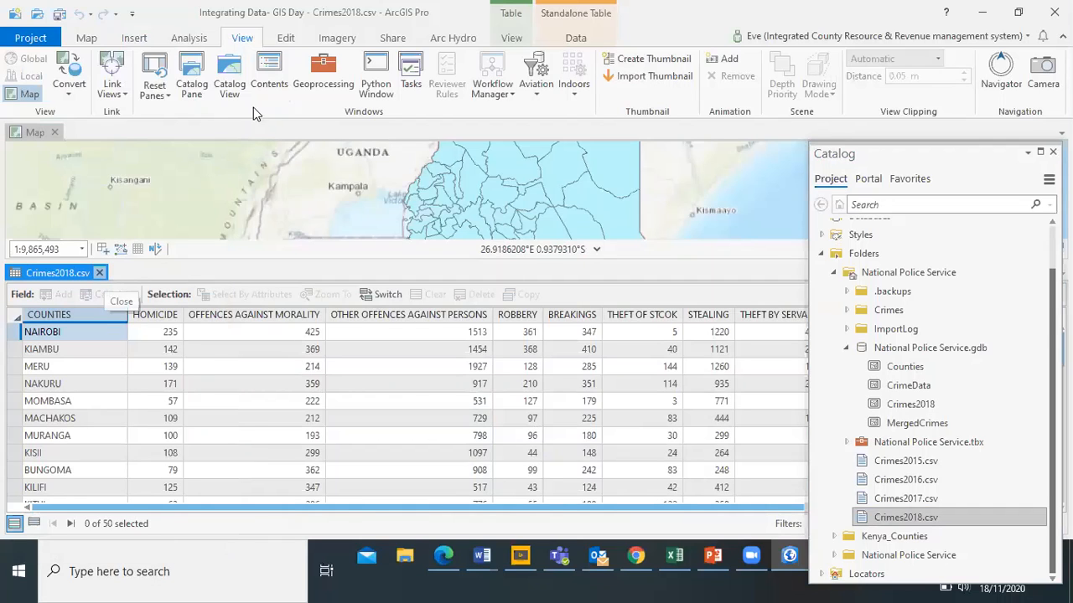
{"action": "left_click", "coordinate": [270, 74]}
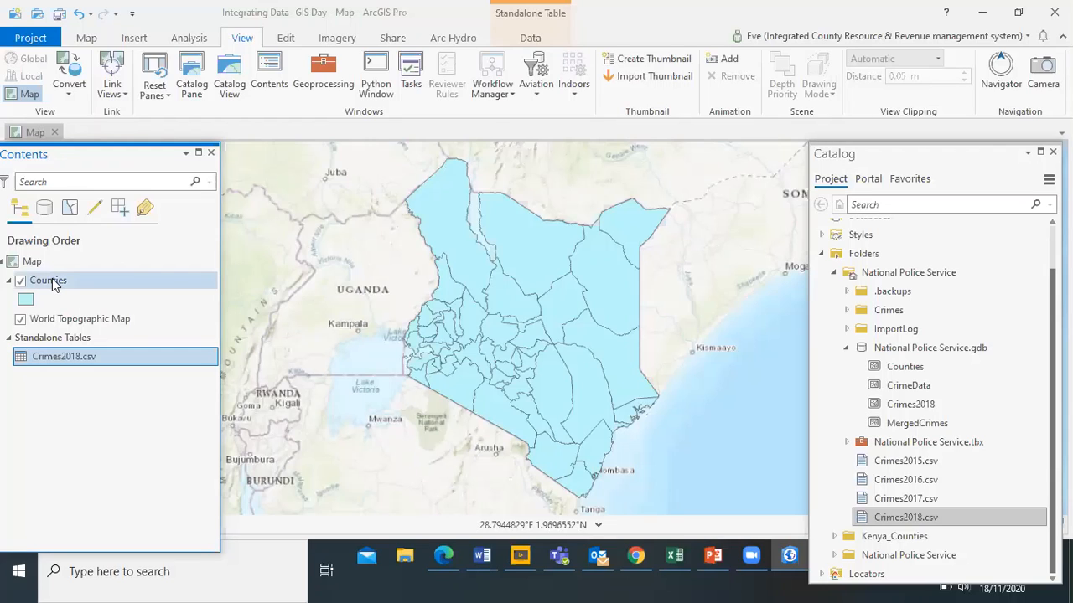
- Join Crimes2018.csv to the Counties layer, matching FIRST_COUN with the COUNTIES field and keeping all target features
{"action": "right_click", "coordinate": [52, 281]}
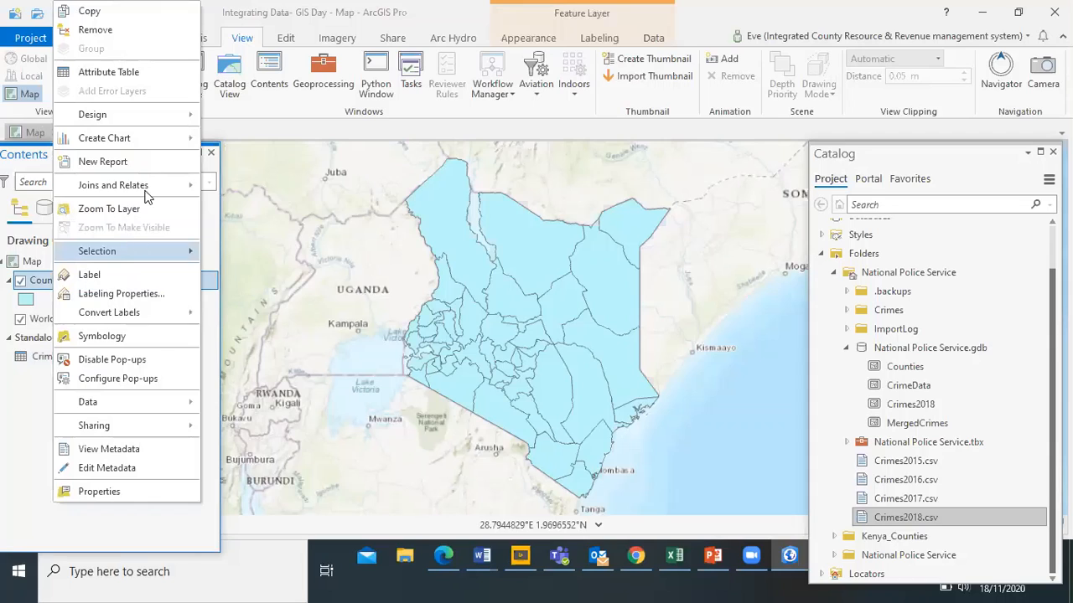
{"action": "mouse_move", "coordinate": [145, 186]}
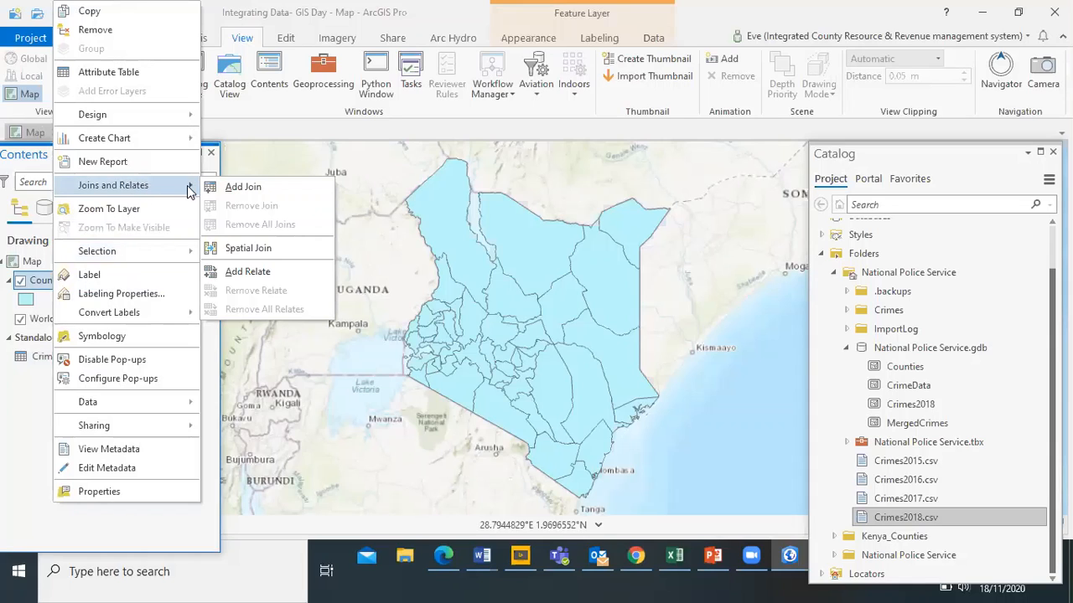
{"action": "left_click", "coordinate": [252, 190]}
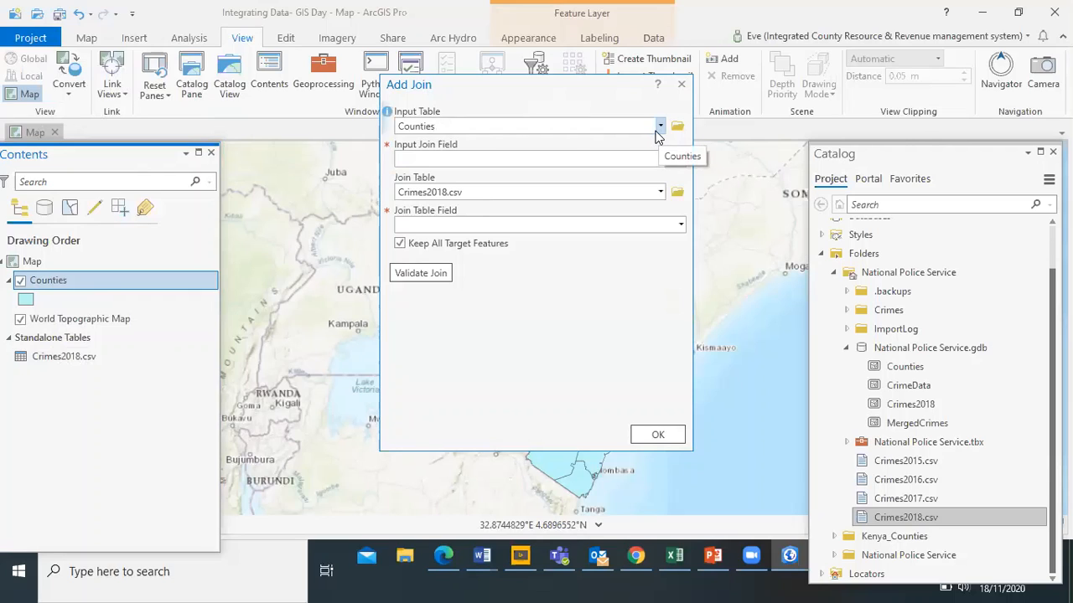
{"action": "left_click", "coordinate": [679, 160]}
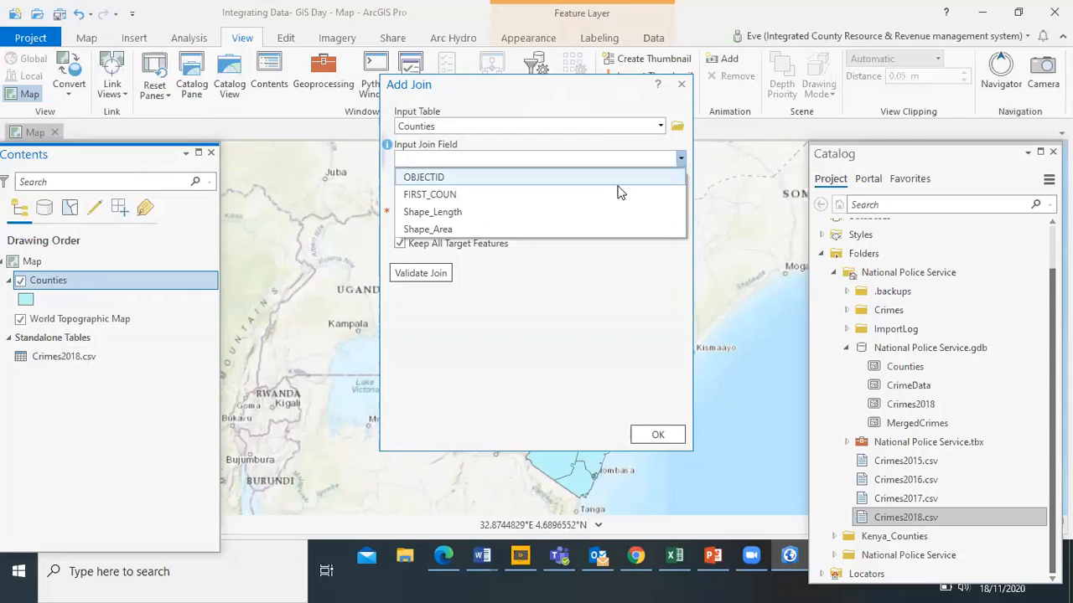
{"action": "left_click", "coordinate": [480, 195]}
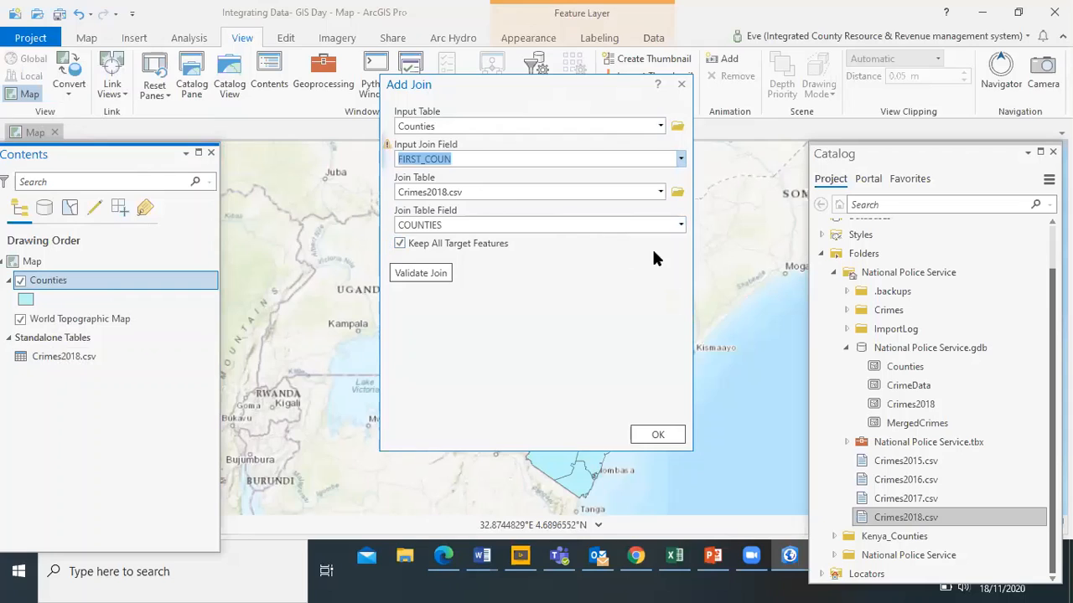
{"action": "left_click", "coordinate": [678, 226]}
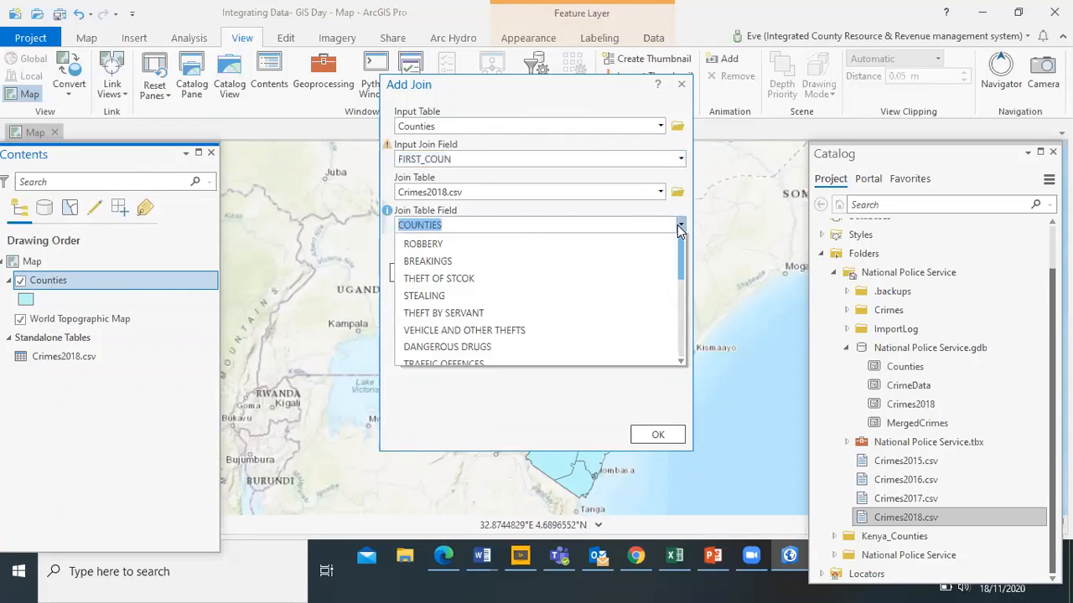
{"action": "left_click", "coordinate": [722, 240]}
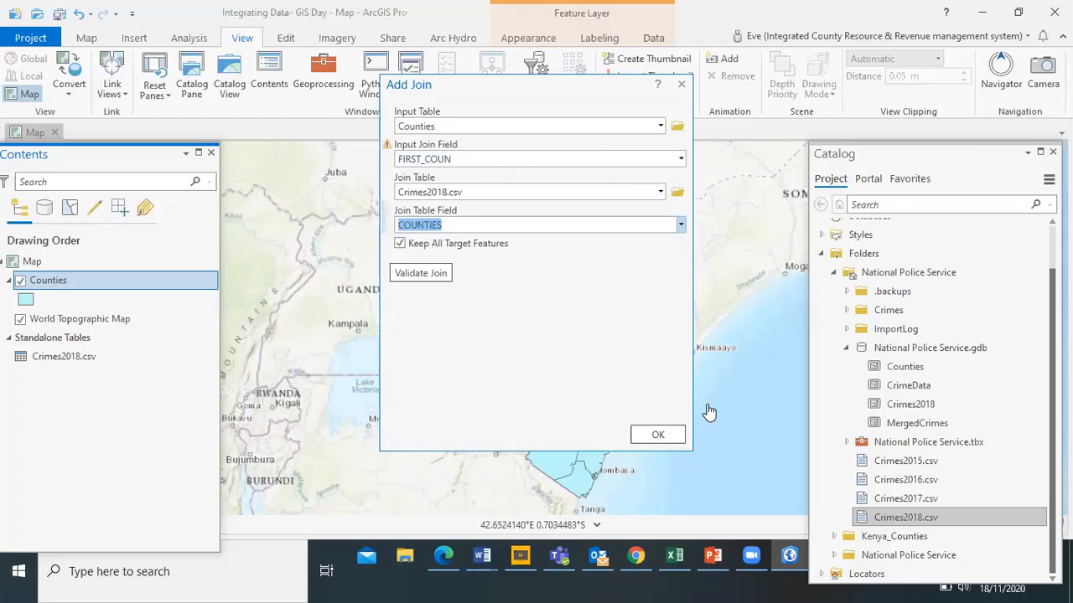
{"action": "left_click", "coordinate": [662, 434]}
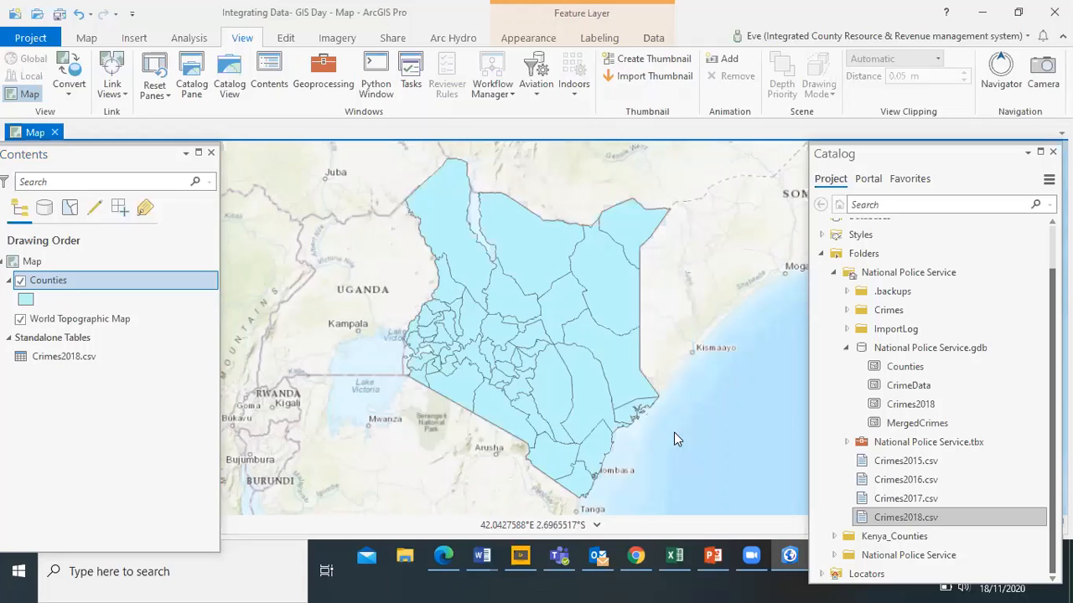
- Inspect the joined crime fields in the Counties attribute table, close the table and bring the Contents pane back
{"action": "right_click", "coordinate": [154, 279]}
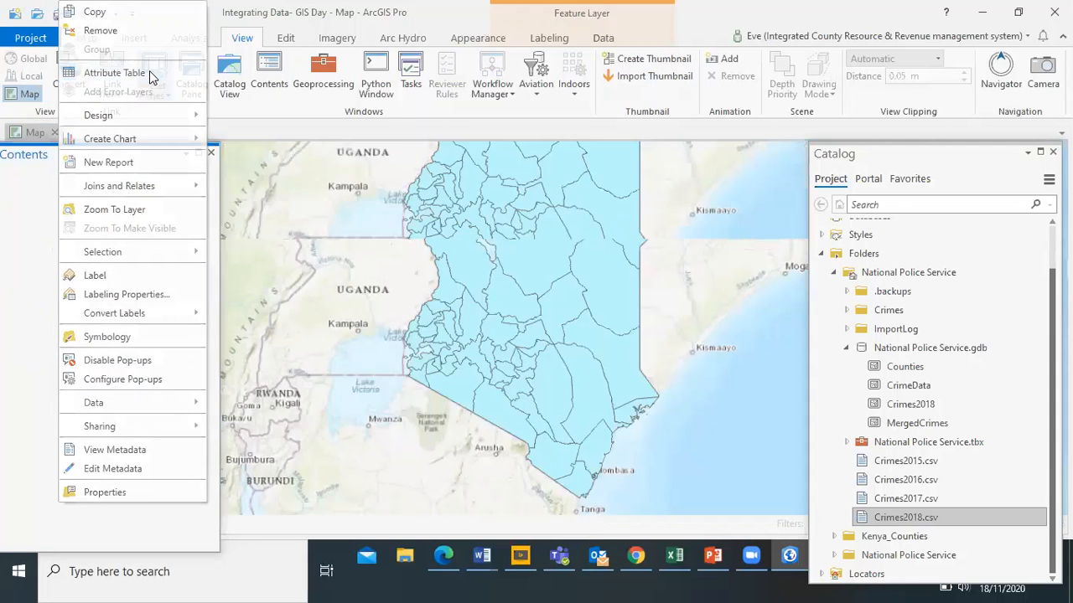
{"action": "left_click", "coordinate": [149, 72]}
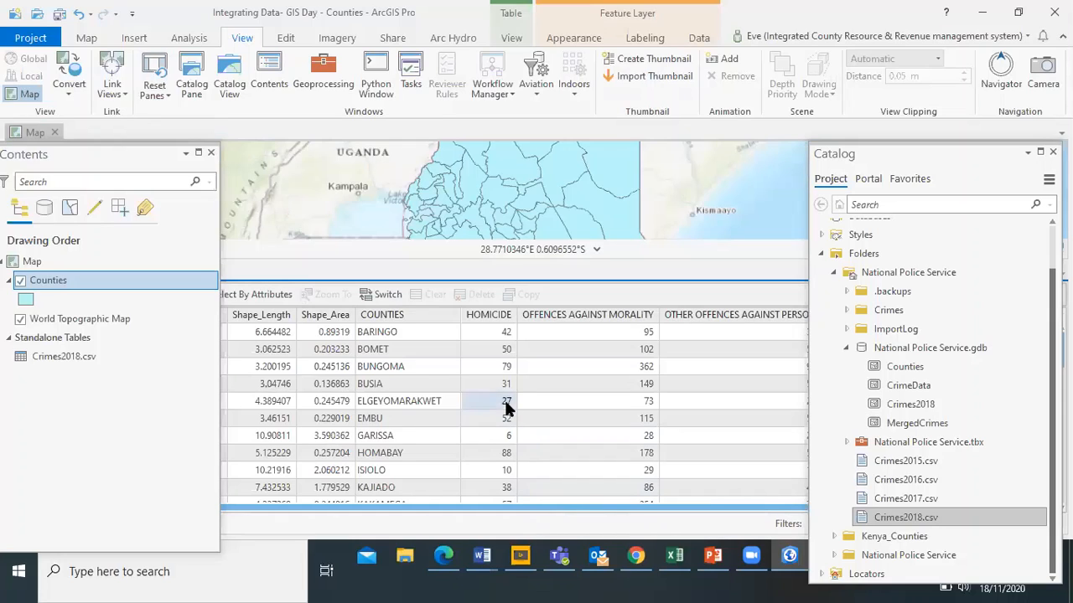
{"action": "left_click_drag", "start_coordinate": [212, 153], "coordinate": [77, 273]}
{"action": "left_click", "coordinate": [75, 272]}
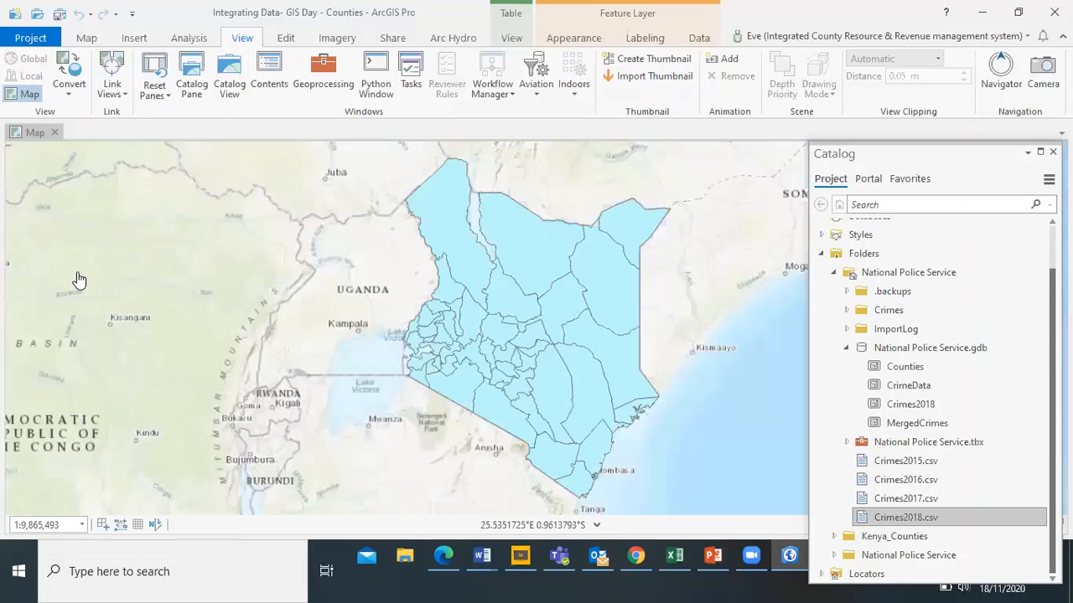
{"action": "left_click", "coordinate": [268, 75]}
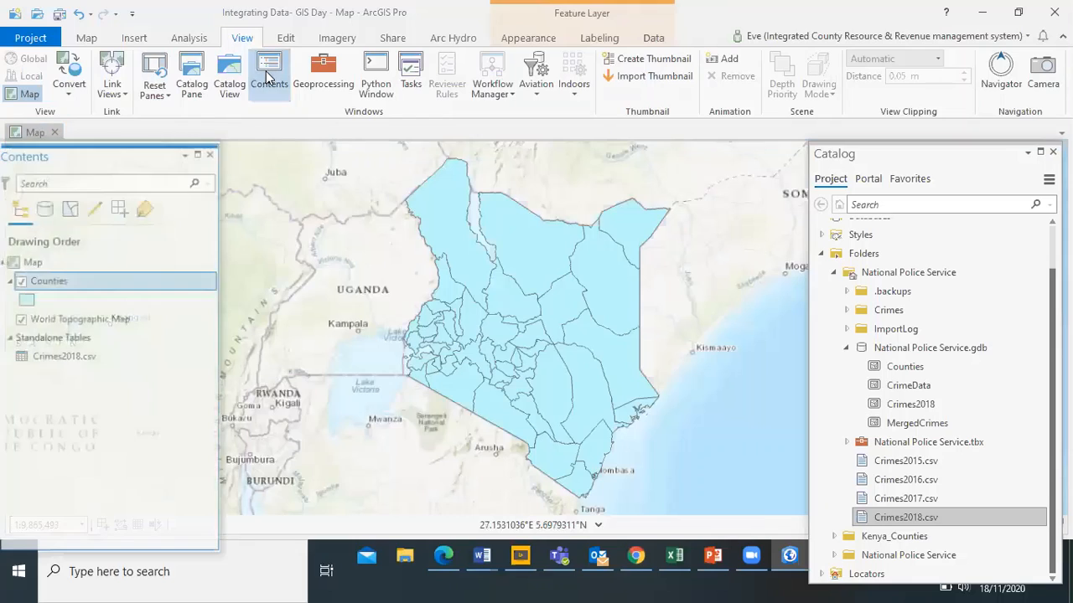
- Rename the Counties layer as CountyCrimes in its layer properties
{"action": "right_click", "coordinate": [103, 280]}
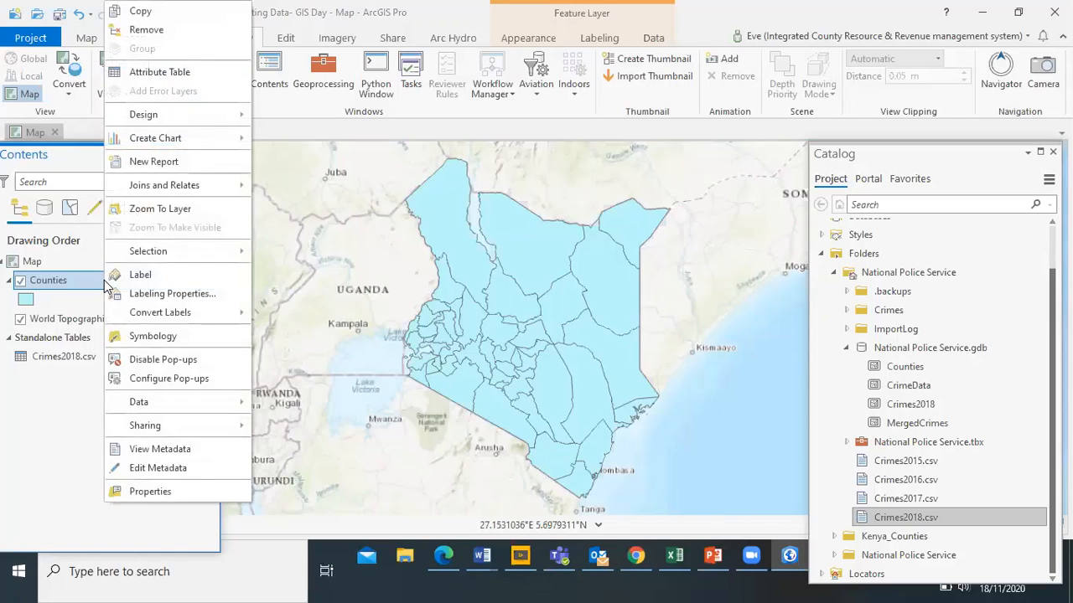
{"action": "mouse_move", "coordinate": [185, 320]}
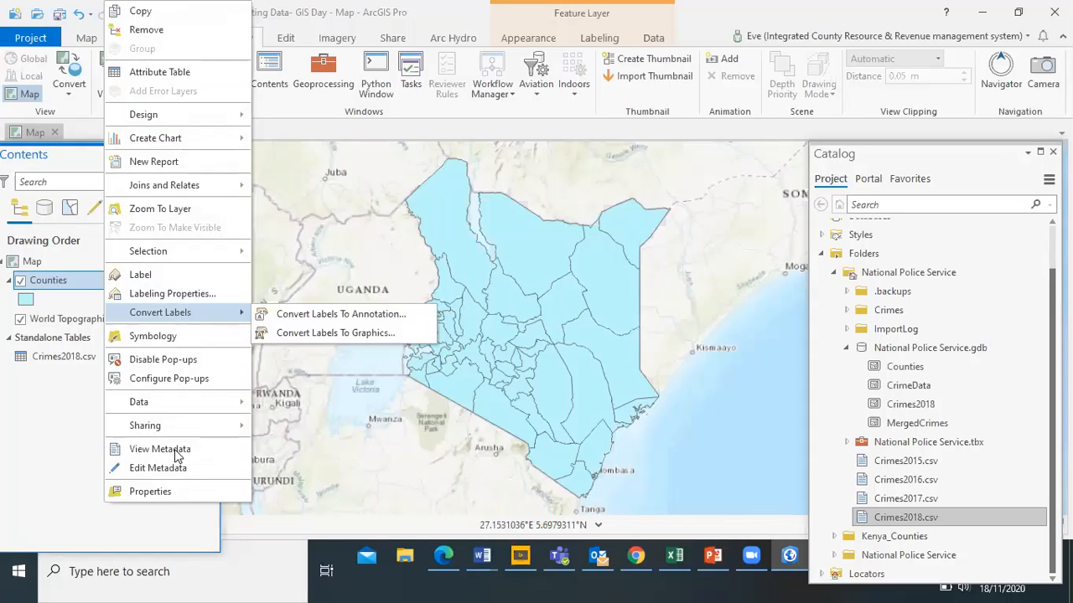
{"action": "left_click", "coordinate": [151, 491]}
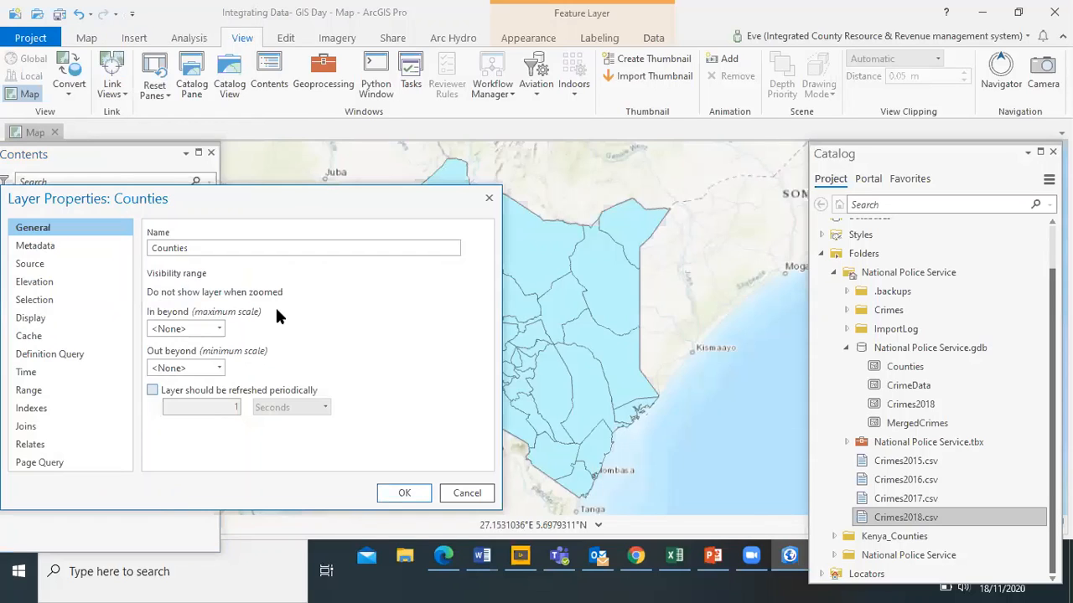
{"action": "key", "text": "BackSpace"}
{"action": "key", "text": "BackSpace"}
{"action": "key", "text": "BackSpace"}
{"action": "key", "text": "BackSpace"}
{"action": "key", "text": "BackSpace"}
{"action": "key", "text": "BackSpace"}
{"action": "key", "text": "BackSpace"}
{"action": "key", "text": "BackSpace"}
{"action": "type", "text": "Crimes"}
{"action": "key", "text": "BackSpace"}
{"action": "key", "text": "BackSpace"}
{"action": "key", "text": "BackSpace"}
{"action": "key", "text": "BackSpace"}
{"action": "key", "text": "BackSpace"}
{"action": "type", "text": "ountyCrimes"}
{"action": "left_click", "coordinate": [407, 492]}
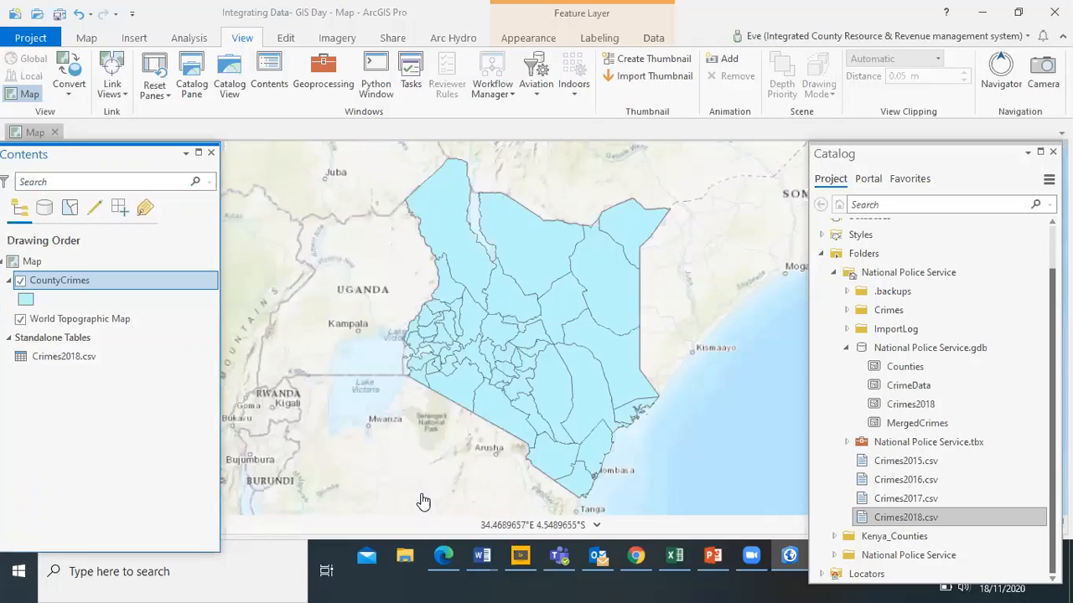
- Export the CountyCrimes layer's features to National Police Service.gdb with the output name CountyCrimes
{"action": "right_click", "coordinate": [113, 280]}
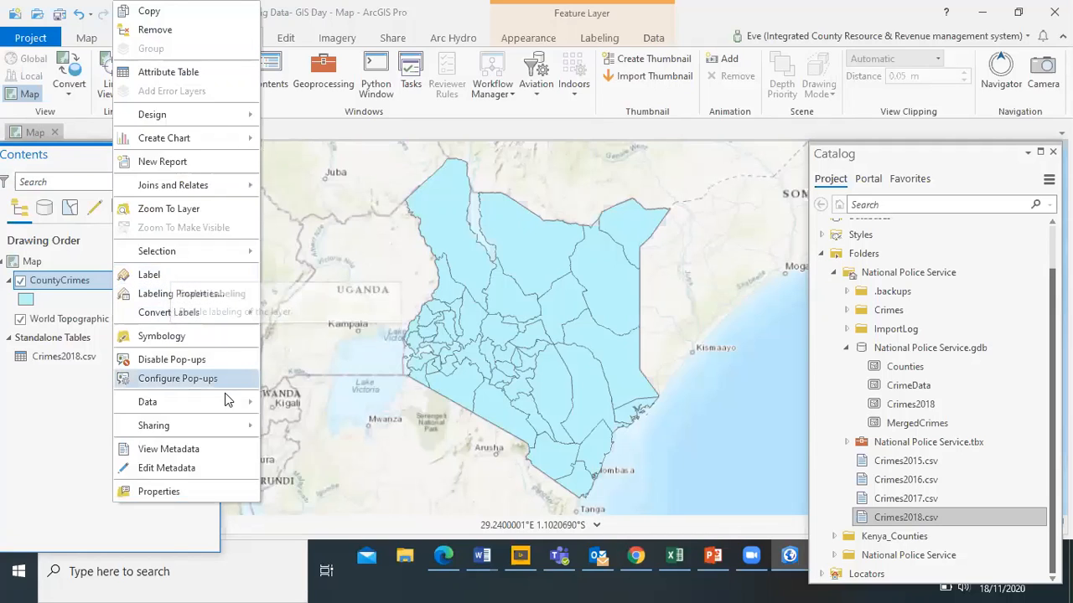
{"action": "mouse_move", "coordinate": [216, 408]}
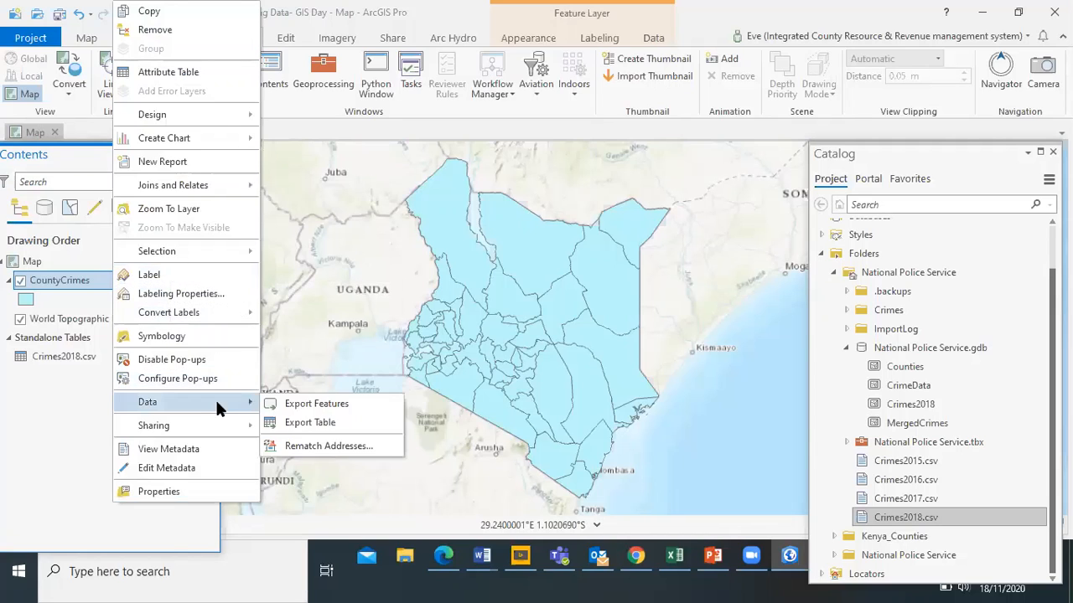
{"action": "left_click", "coordinate": [306, 408]}
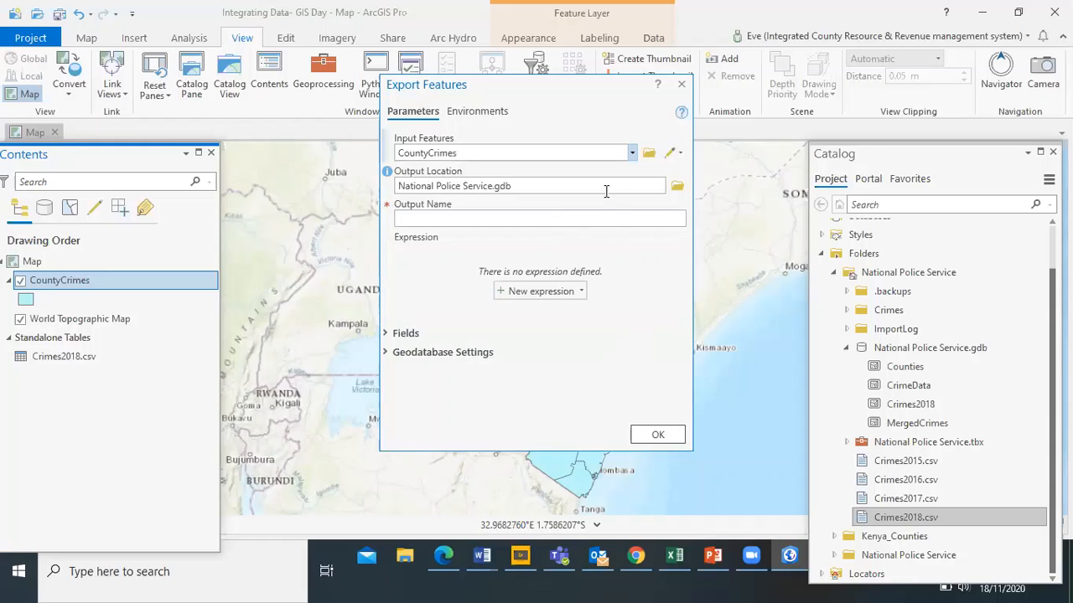
{"action": "left_click", "coordinate": [498, 218]}
{"action": "type", "text": "Cou"}
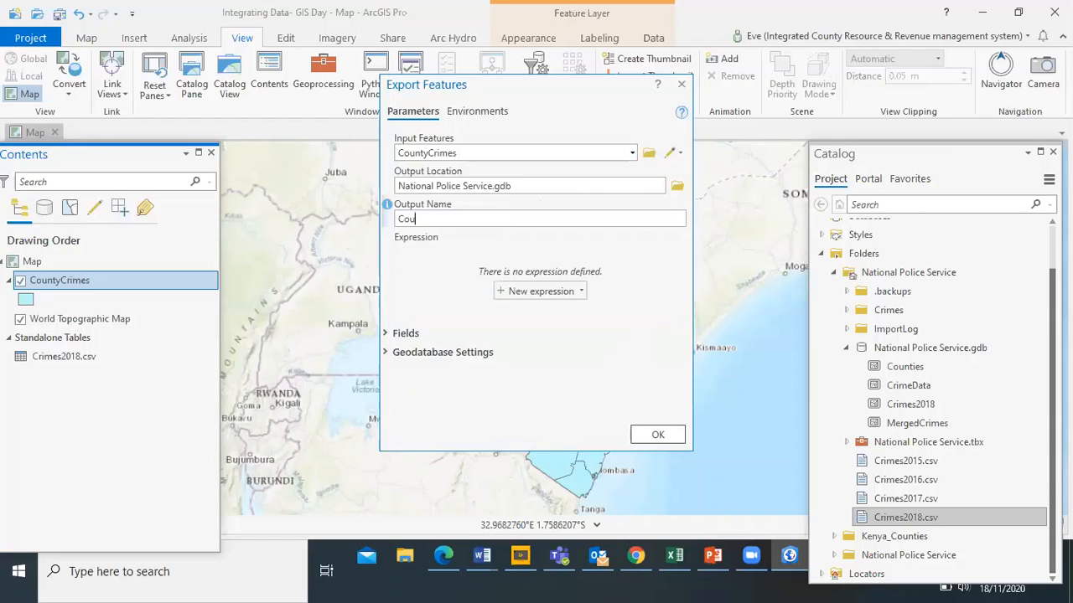
{"action": "type", "text": "ntyCrimes"}
{"action": "left_click", "coordinate": [659, 434]}
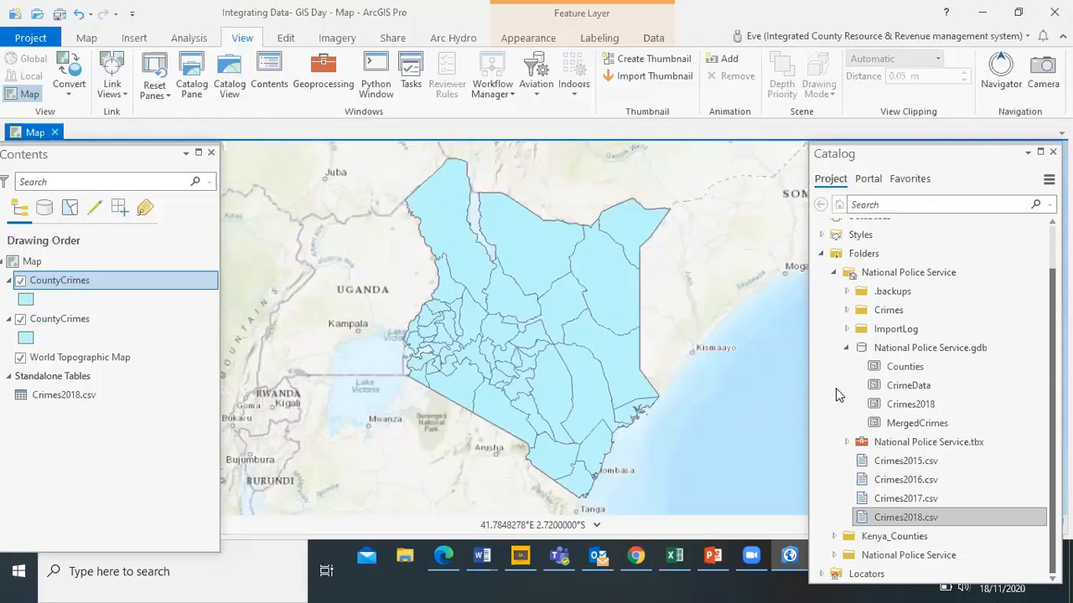
- Refresh National Police Service.gdb in the project catalog and check for the exported CountyCrimes feature class
{"action": "right_click", "coordinate": [895, 349]}
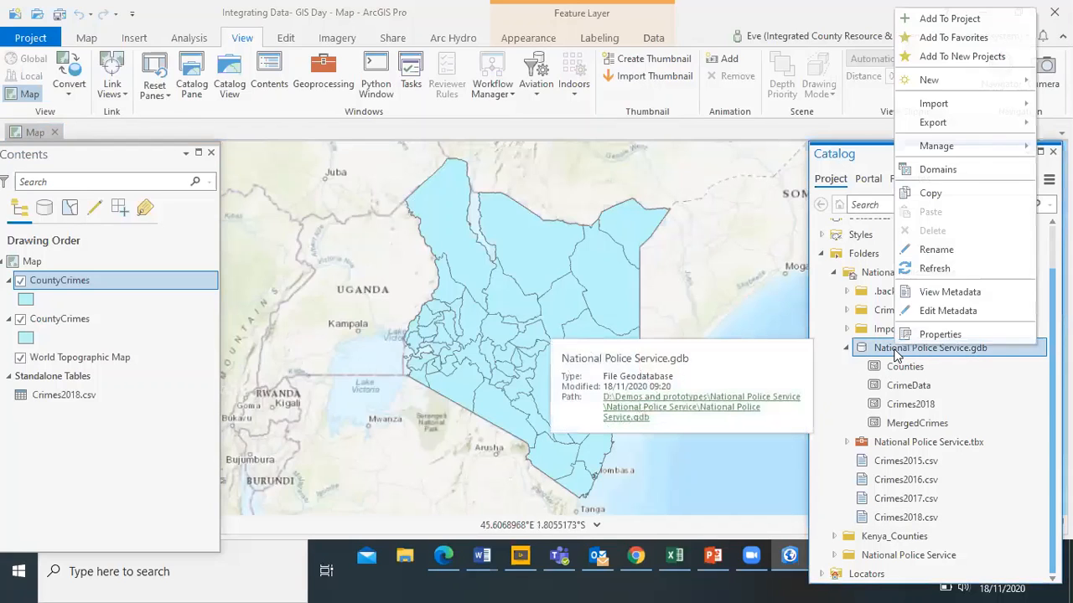
{"action": "left_click", "coordinate": [936, 270]}
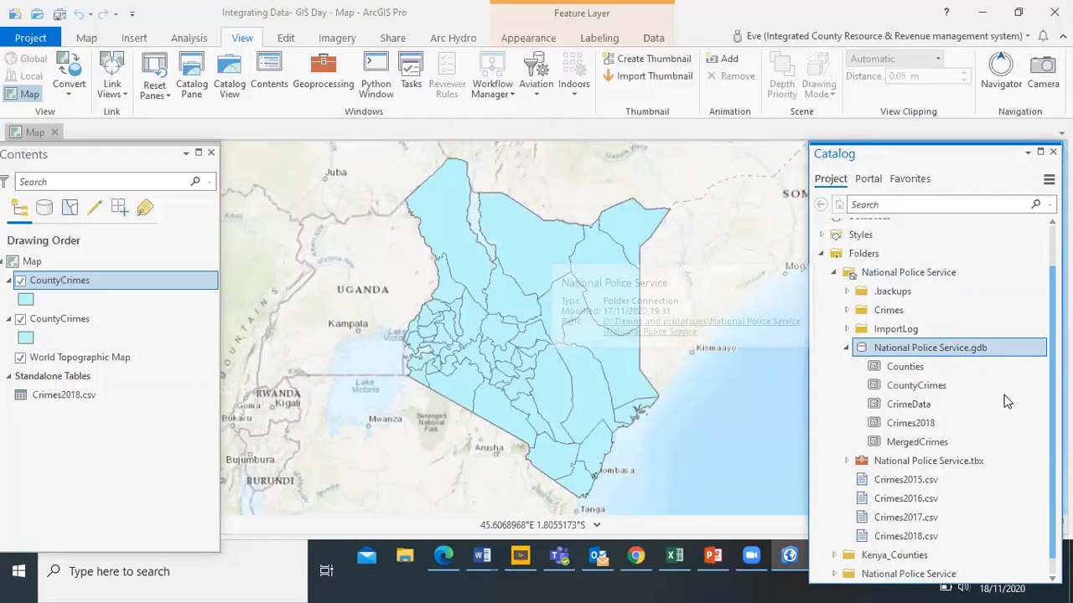
{"action": "mouse_move", "coordinate": [947, 387]}
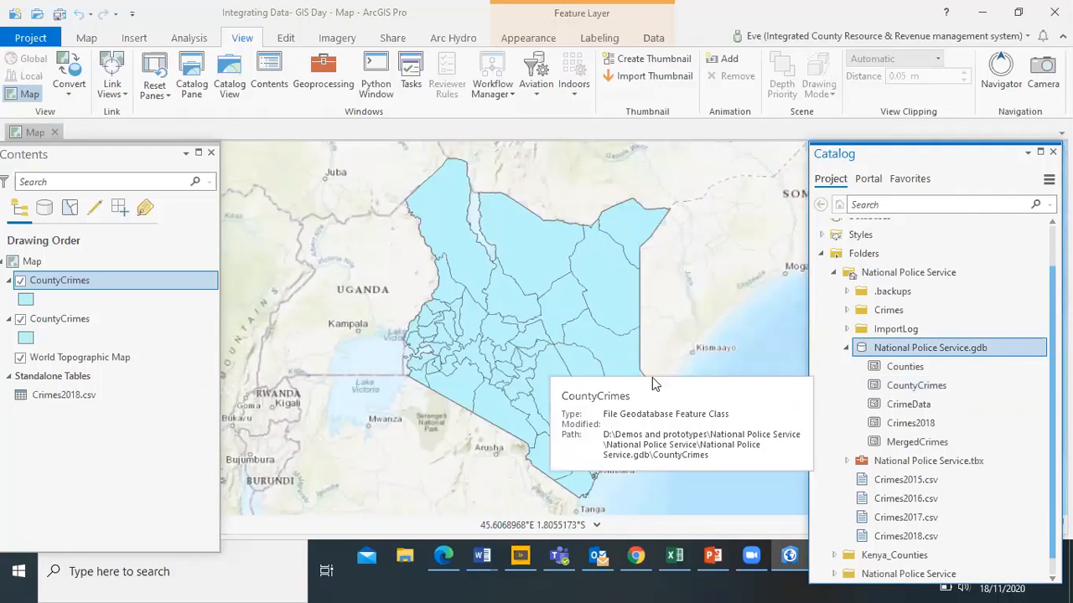
- Remove both CountyCrimes layers from the map
{"action": "right_click", "coordinate": [78, 319]}
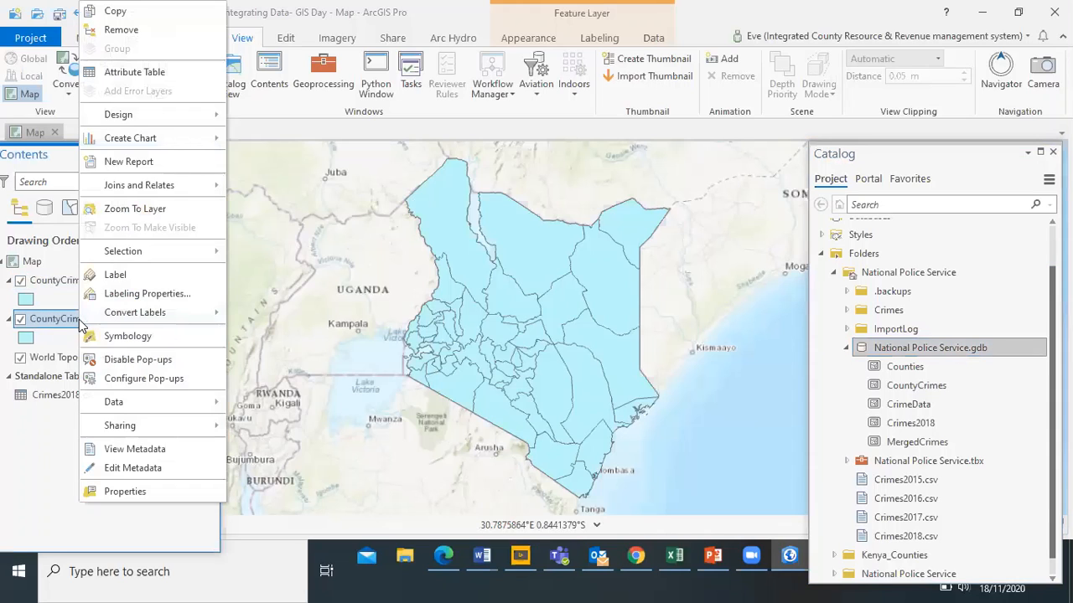
{"action": "left_click", "coordinate": [139, 32]}
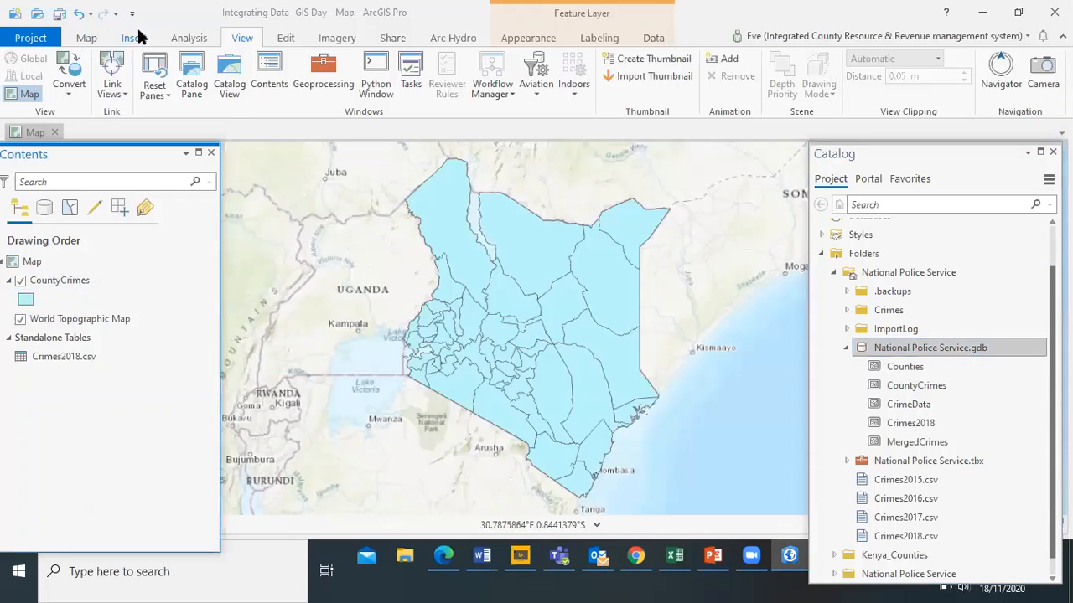
{"action": "left_click", "coordinate": [84, 283]}
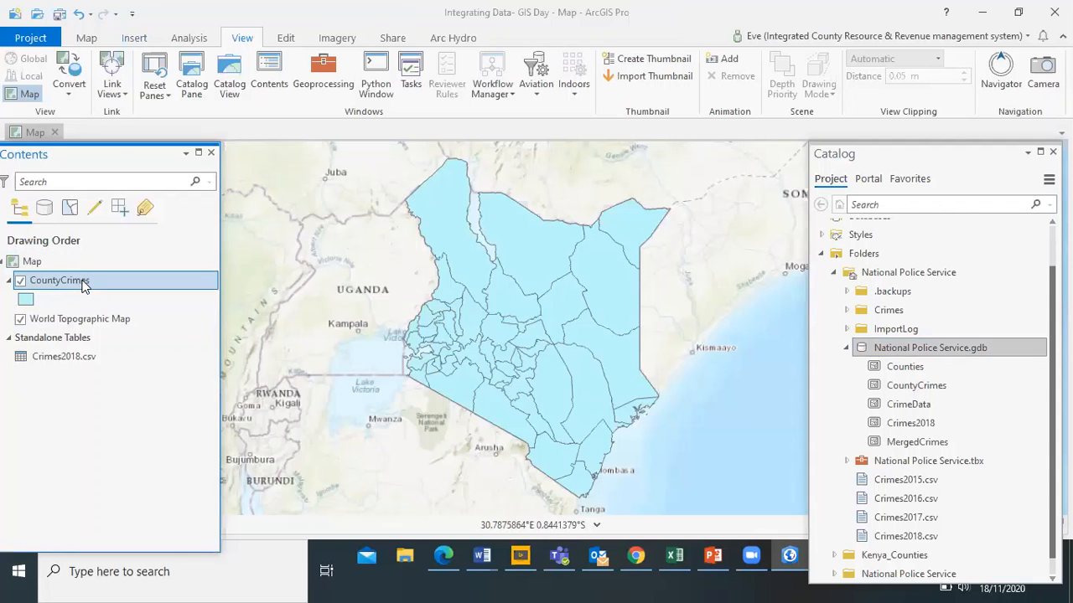
{"action": "right_click", "coordinate": [84, 283]}
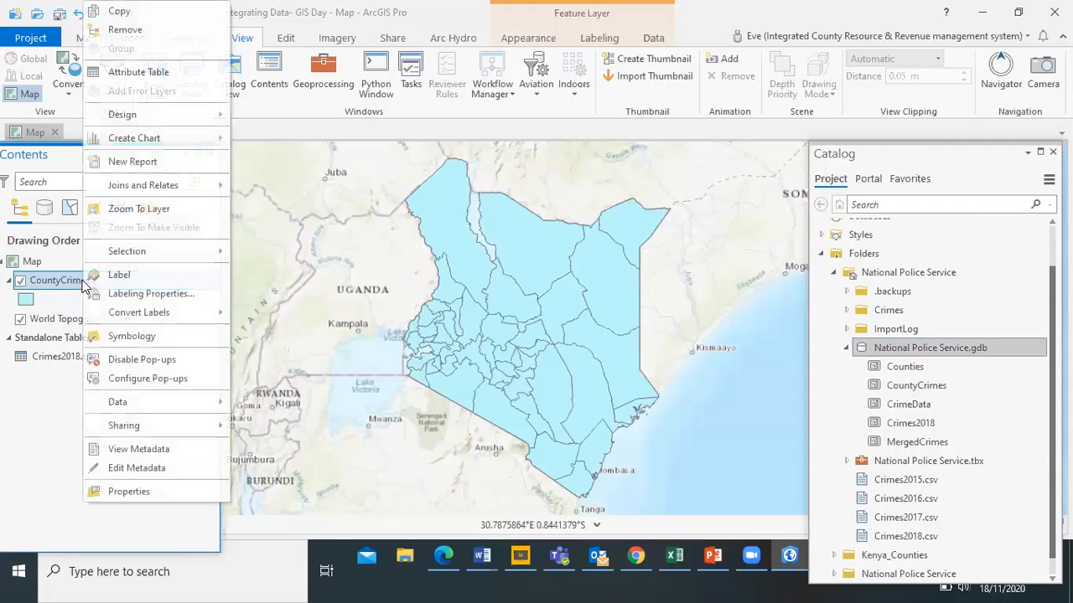
{"action": "left_click", "coordinate": [145, 32]}
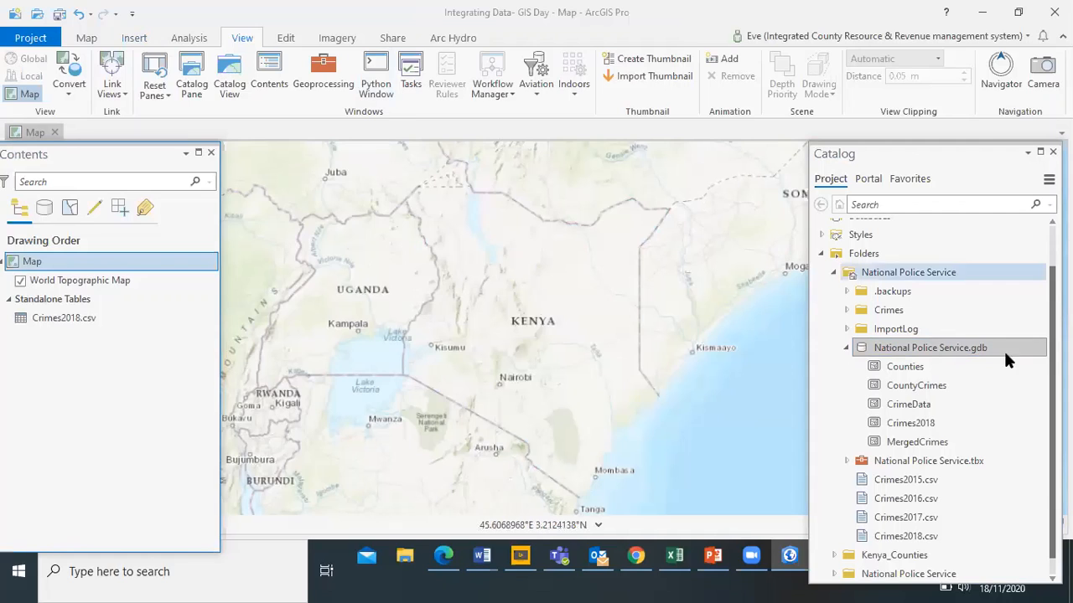
- Add the CountyCrimes feature class from National Police Service.gdb to the map and open its attribute table
{"action": "mouse_move", "coordinate": [942, 388]}
{"action": "left_mouse_down"}
{"action": "mouse_move", "coordinate": [799, 393]}
{"action": "mouse_move", "coordinate": [598, 372]}
{"action": "left_mouse_up"}
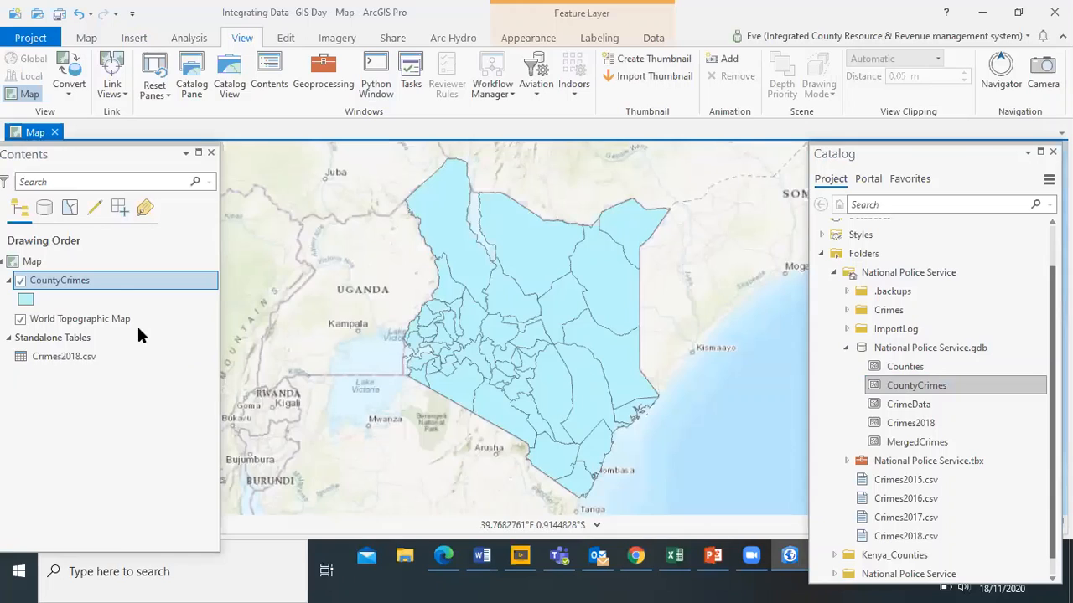
{"action": "right_click", "coordinate": [97, 285]}
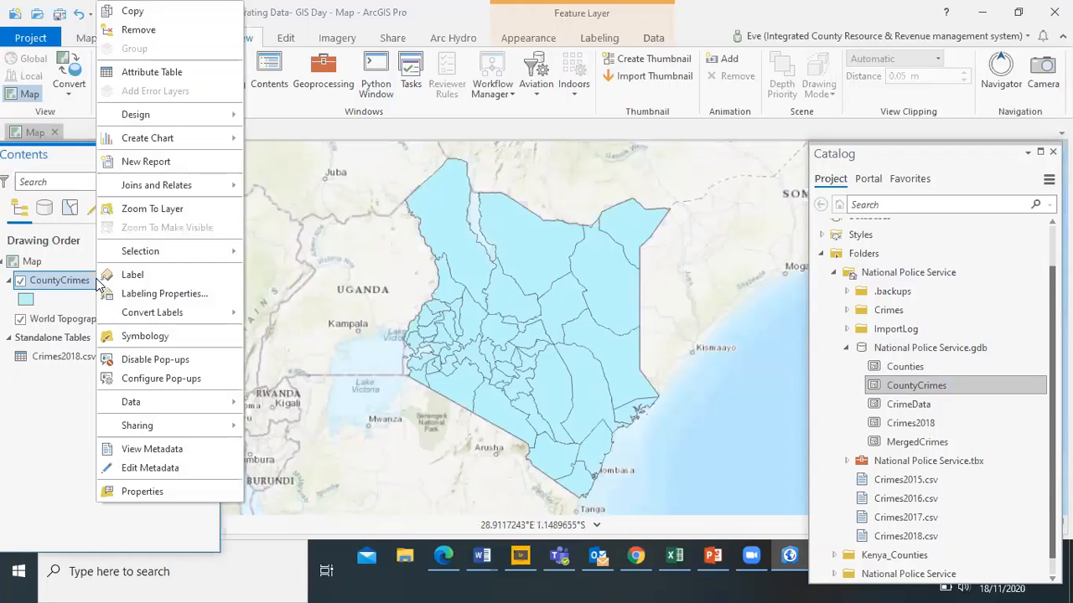
{"action": "left_click", "coordinate": [159, 80]}
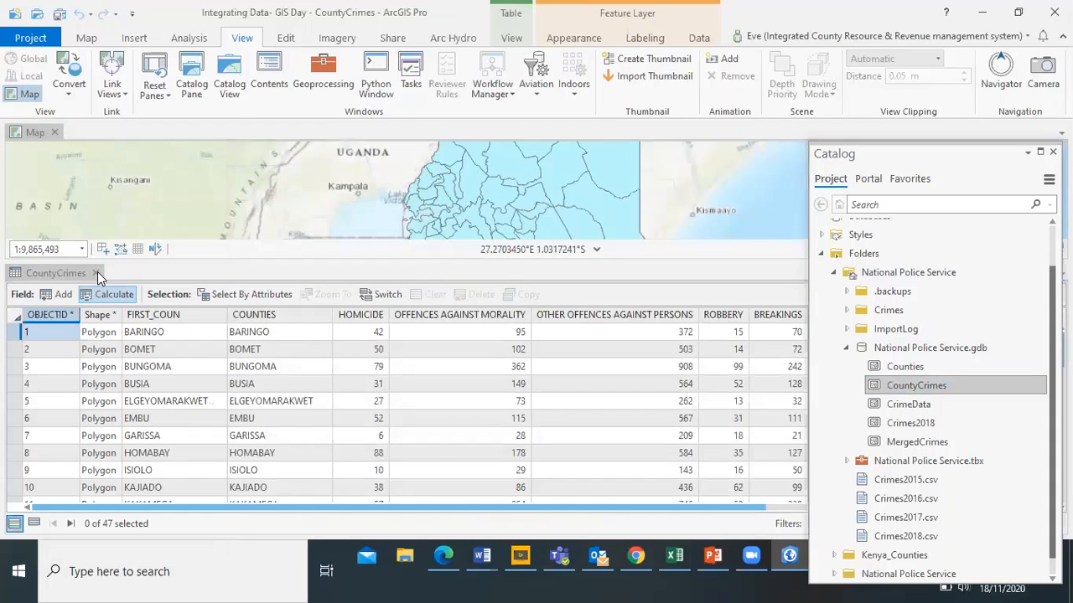
- Close the attribute table and symbolize the CountyCrimes layer with graduated colors on the HOMICIDE field, using five natural breaks classes
{"action": "left_click", "coordinate": [98, 273]}
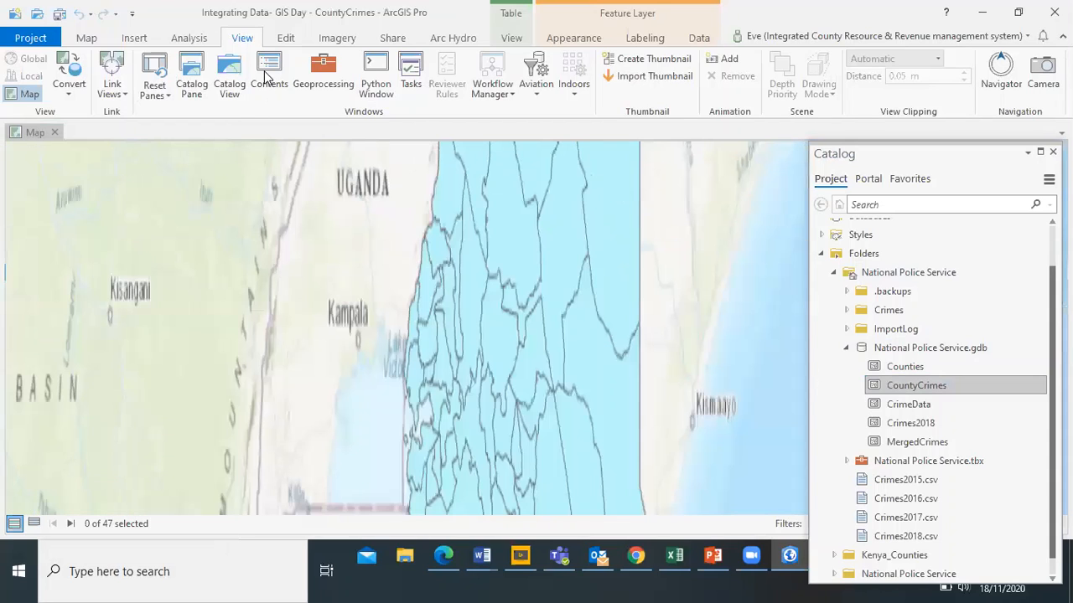
{"action": "left_click", "coordinate": [268, 77]}
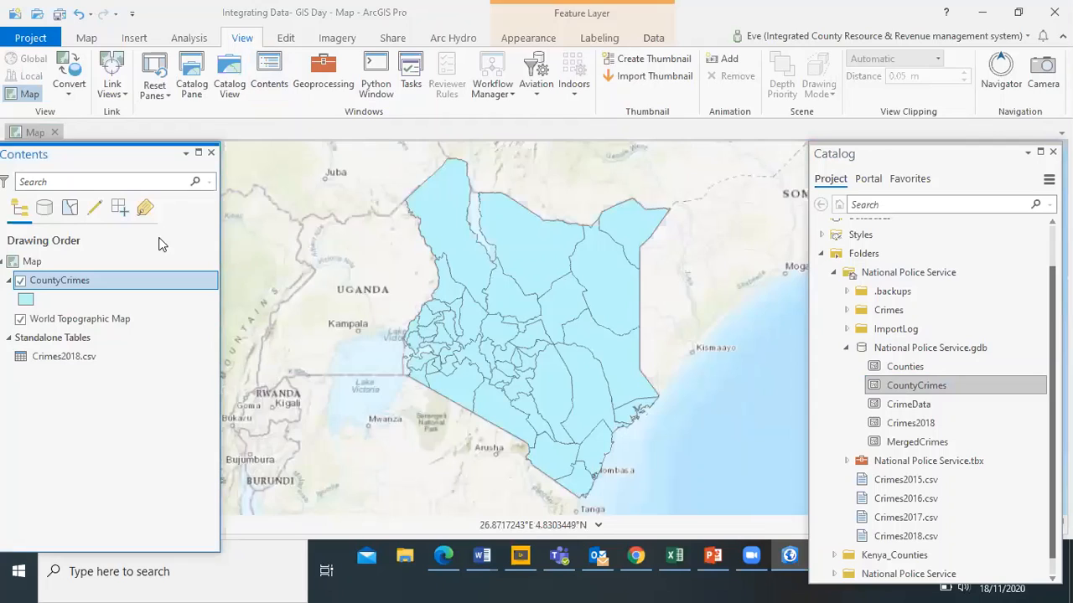
{"action": "right_click", "coordinate": [97, 285]}
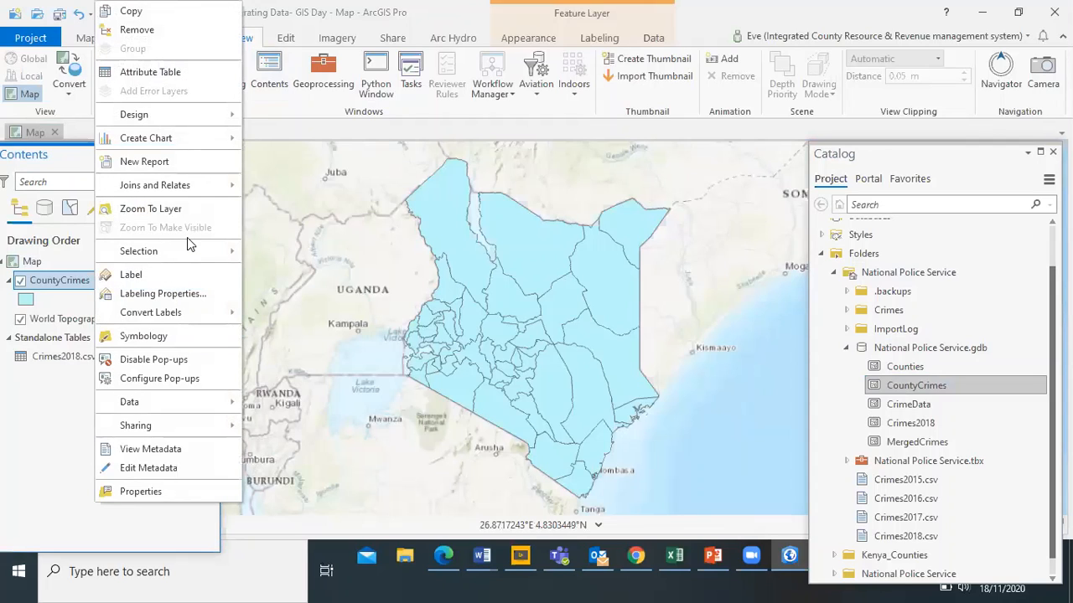
{"action": "left_click", "coordinate": [175, 336]}
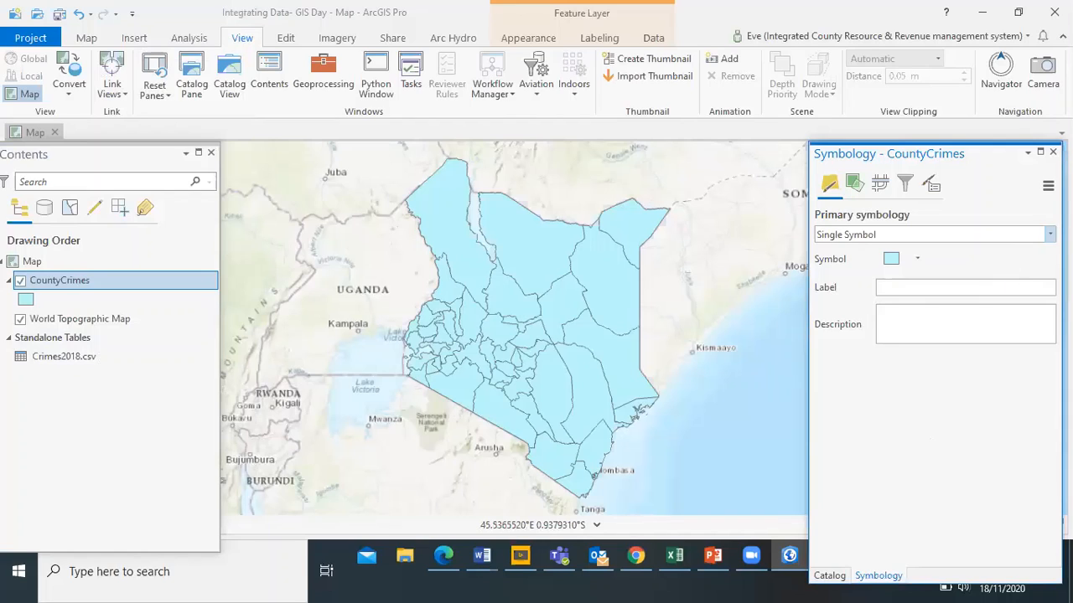
{"action": "left_click", "coordinate": [1019, 236]}
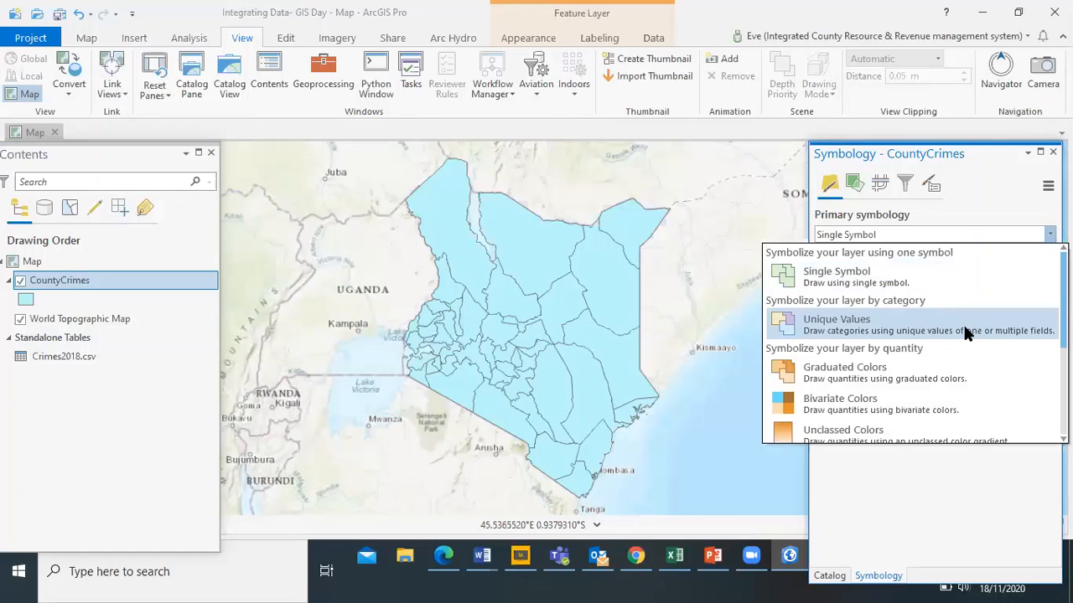
{"action": "left_click", "coordinate": [915, 379]}
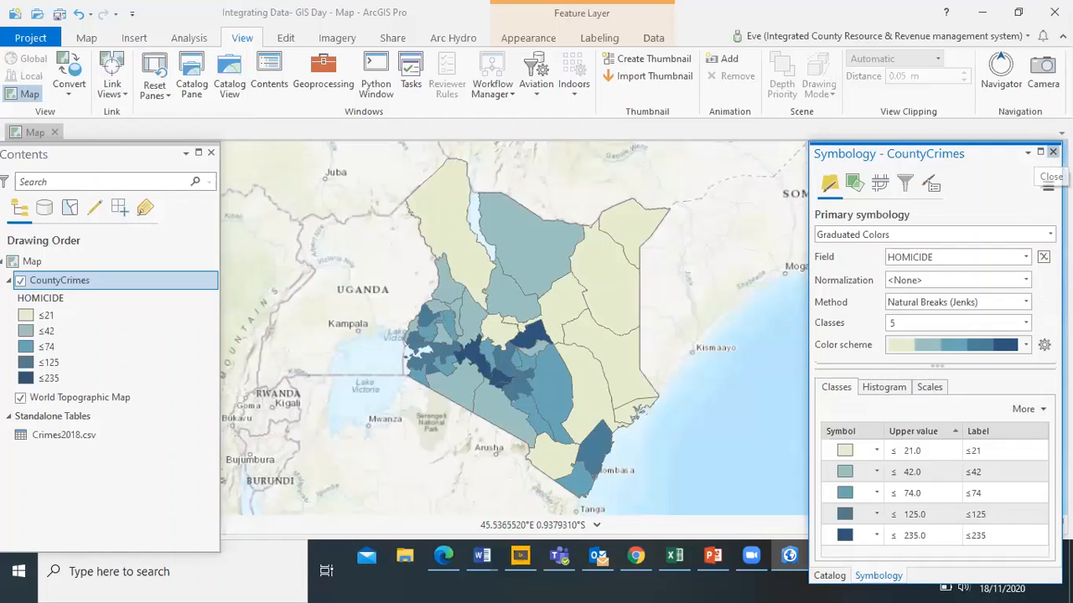
{"action": "left_click", "coordinate": [1053, 153]}
{"action": "left_click_drag", "start_coordinate": [749, 263], "coordinate": [741, 266]}
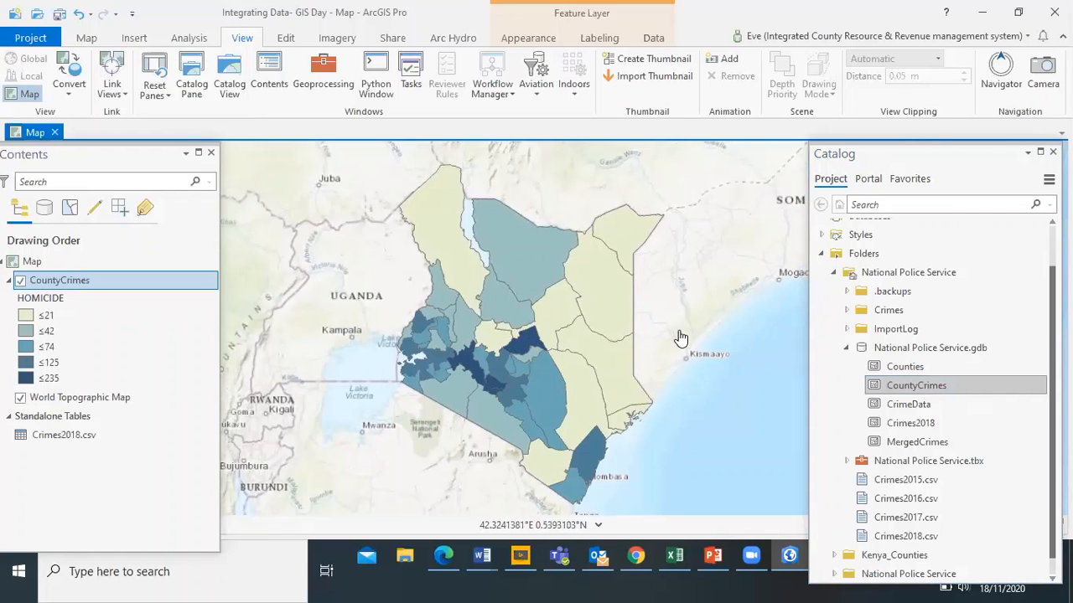
{"action": "left_click_drag", "start_coordinate": [680, 337], "coordinate": [653, 335]}
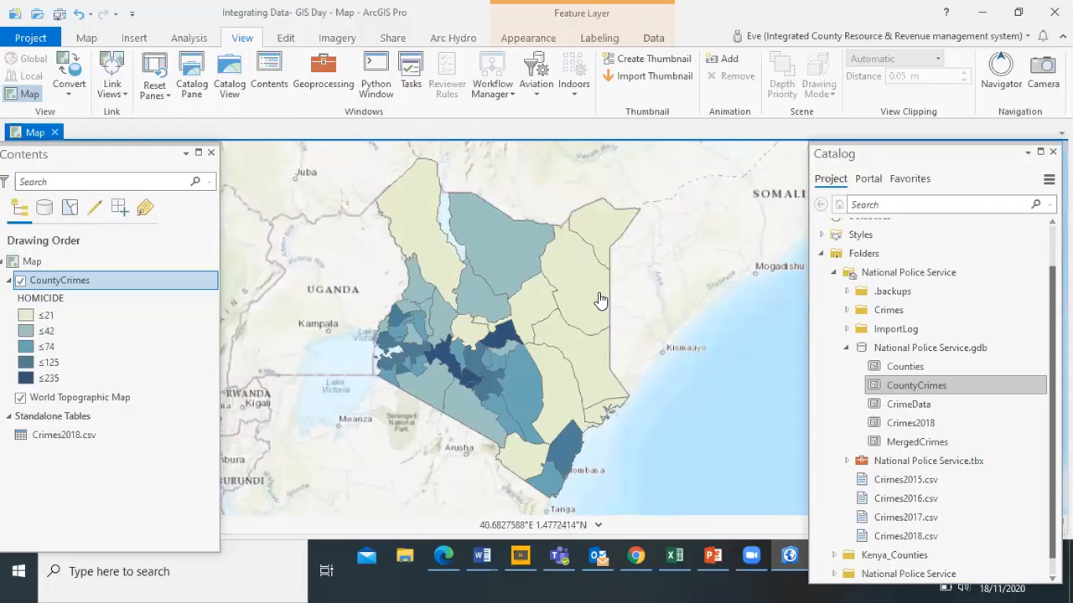
{"action": "left_click_drag", "start_coordinate": [707, 299], "coordinate": [698, 310]}
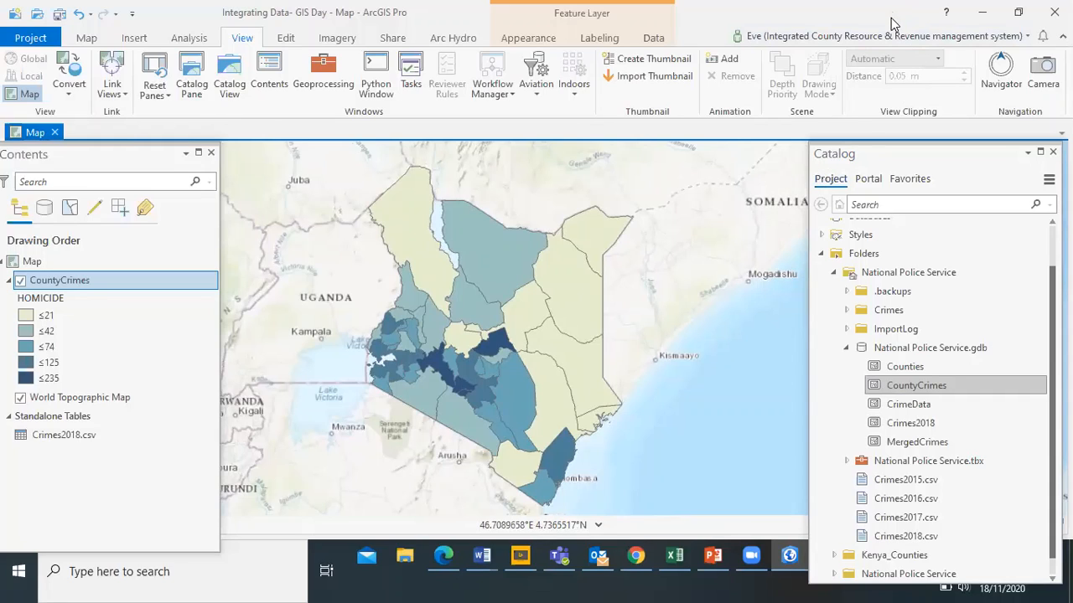
{"action": "left_click_drag", "start_coordinate": [891, 20], "coordinate": [862, 72]}
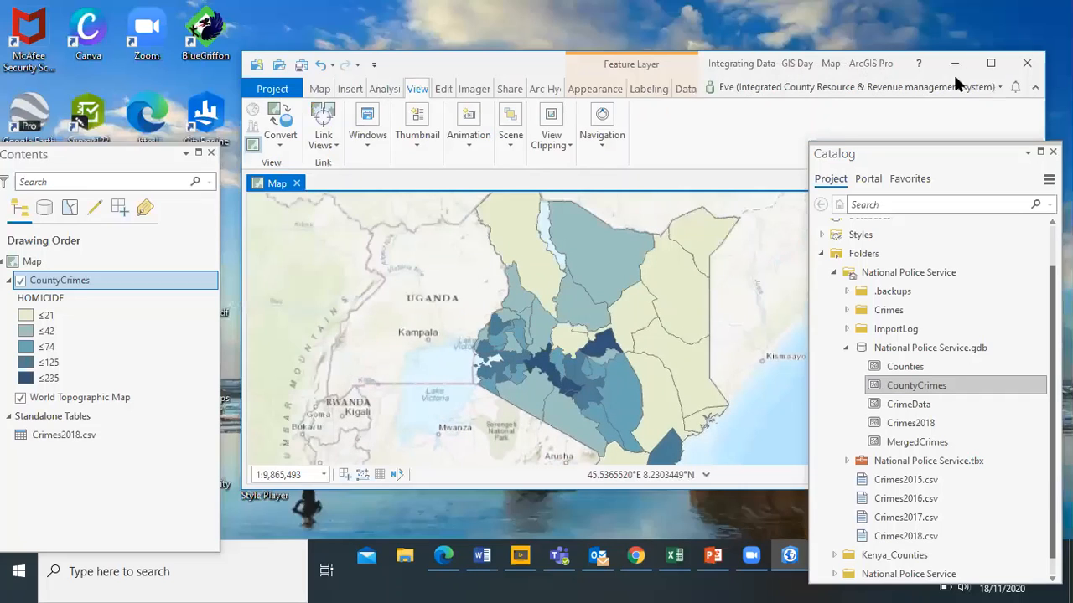
{"action": "left_click", "coordinate": [991, 65]}
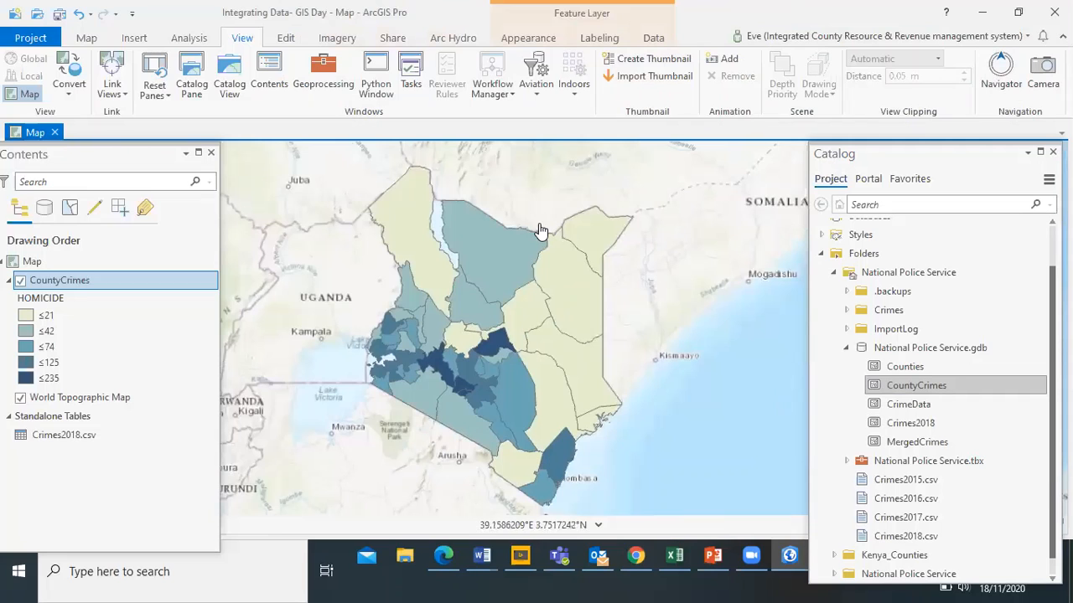
{"action": "double_click", "coordinate": [172, 26]}
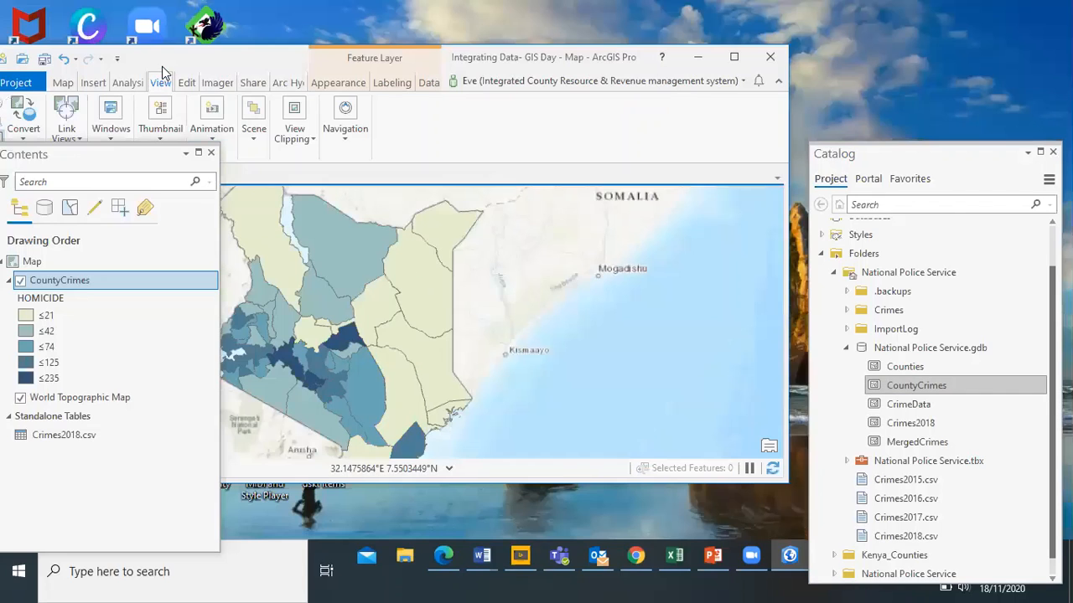
- Start publishing the map as a web layer and move the sharing pane up so that all of it is visible
{"action": "left_click", "coordinate": [251, 83]}
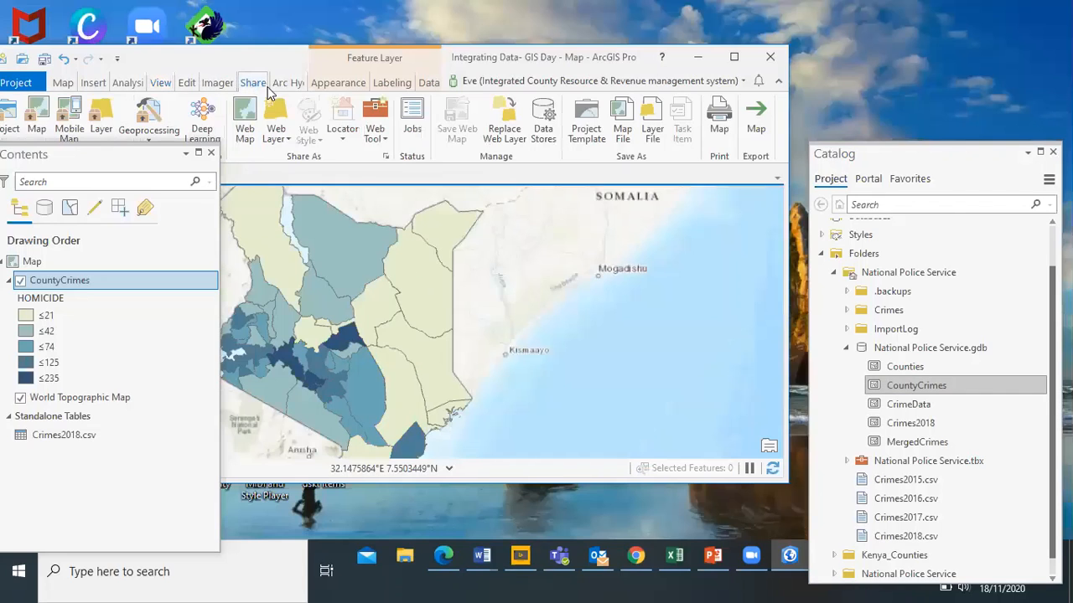
{"action": "left_click", "coordinate": [734, 57]}
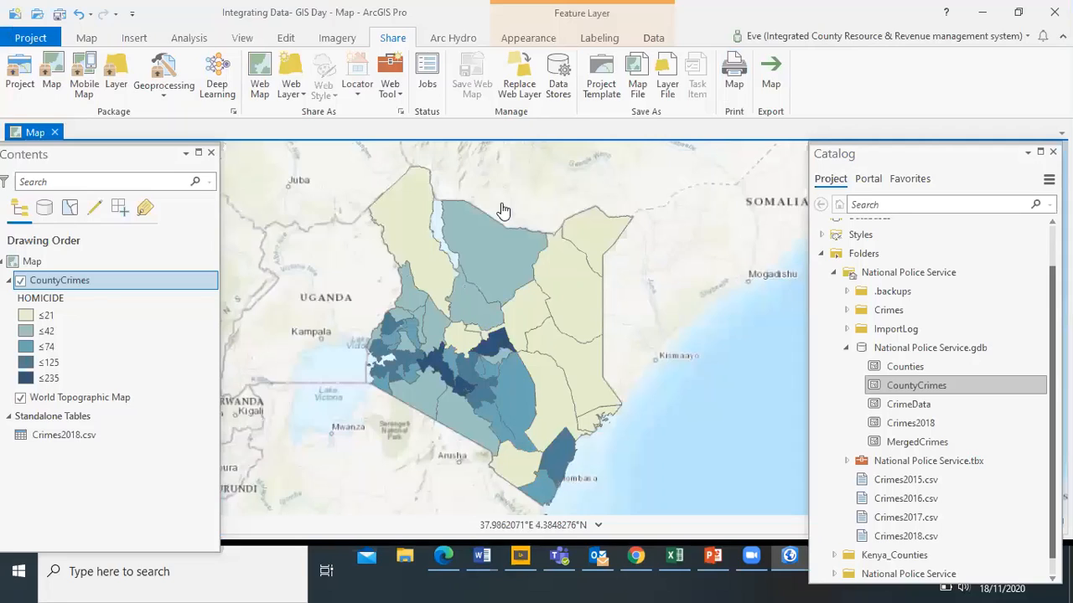
{"action": "left_click", "coordinate": [304, 97]}
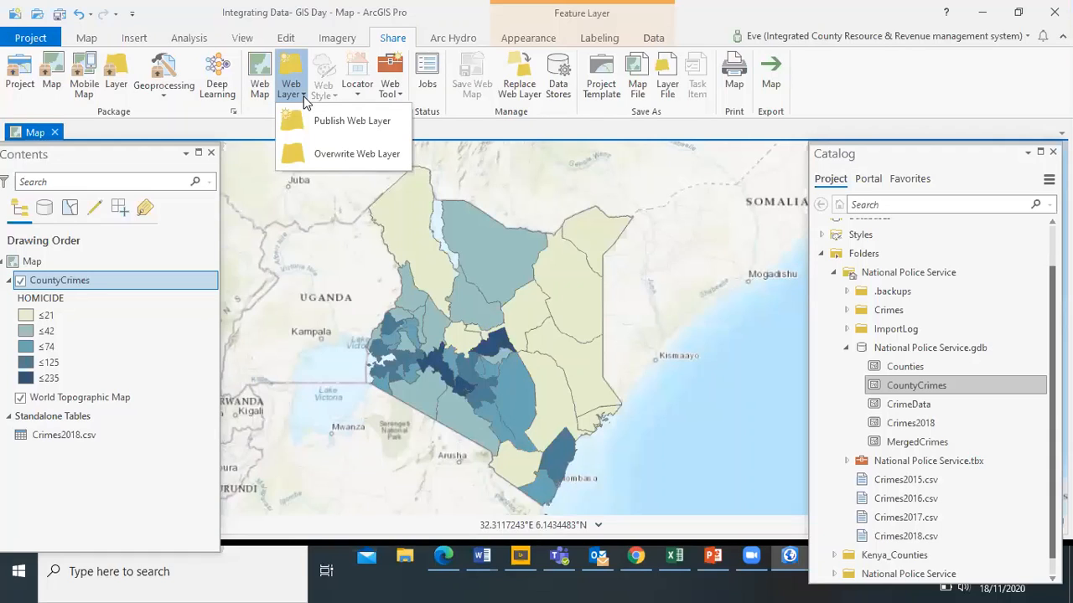
{"action": "left_click", "coordinate": [330, 121]}
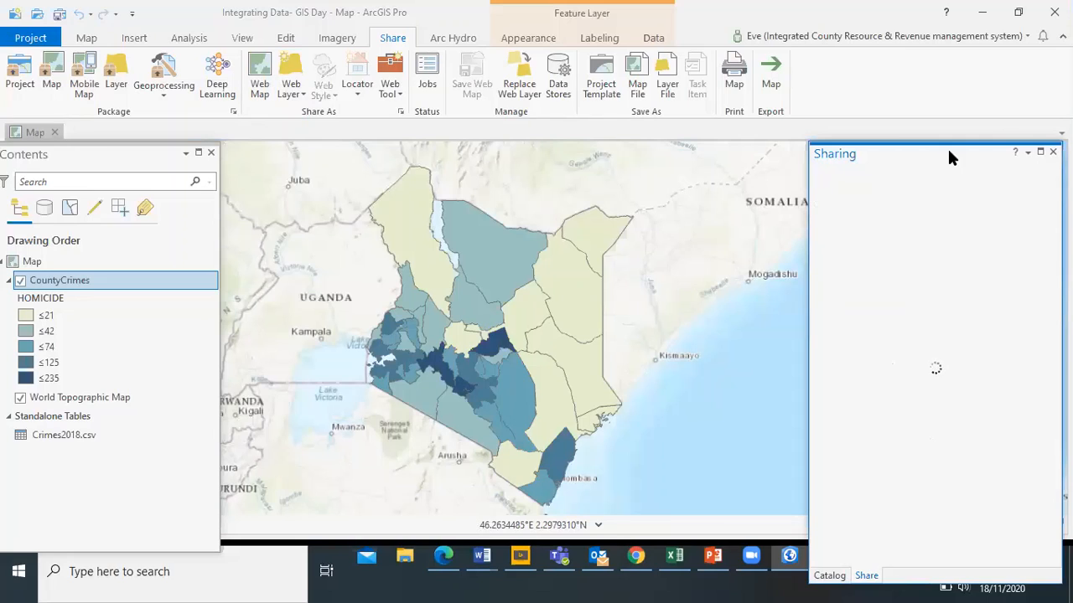
{"action": "left_click_drag", "start_coordinate": [951, 152], "coordinate": [948, 124]}
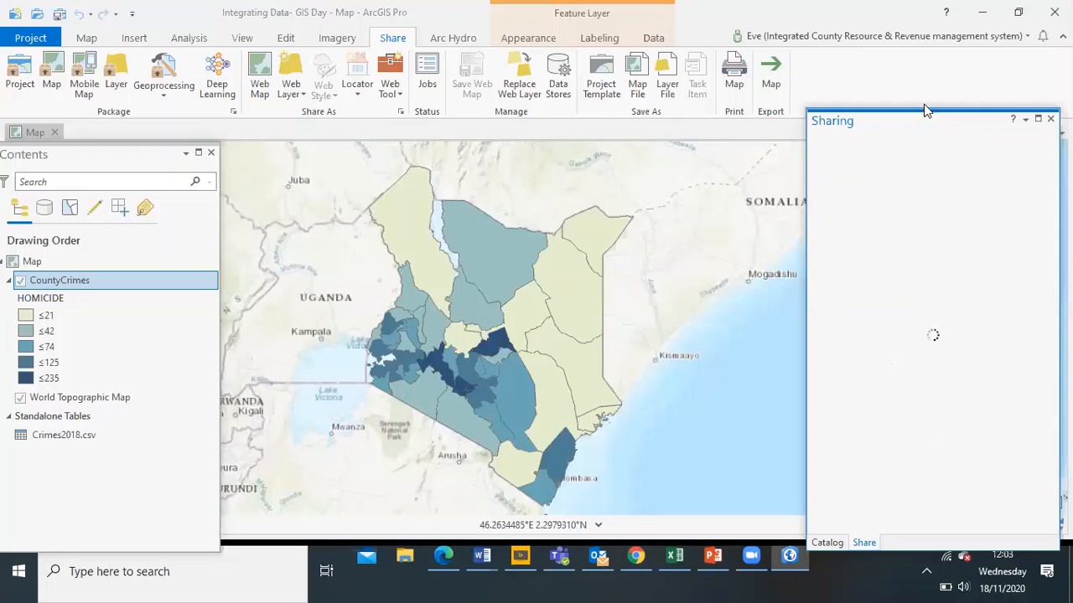
{"action": "left_click_drag", "start_coordinate": [929, 128], "coordinate": [925, 109]}
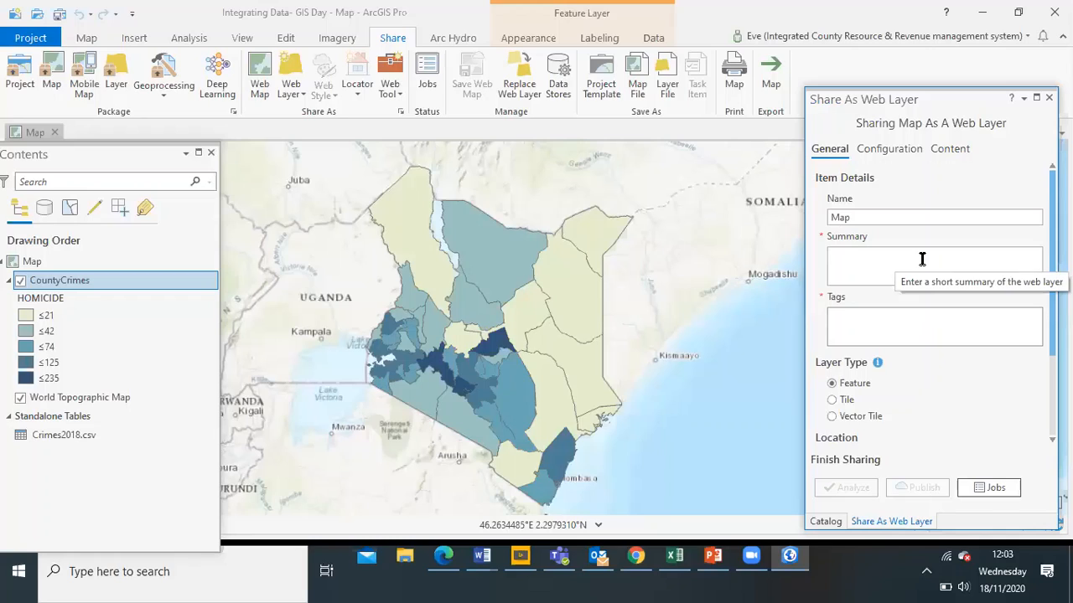
- Name the web layer CountyCrimeData and enter County Crime data as its summary
{"action": "double_click", "coordinate": [871, 213]}
{"action": "type", "text": "C"}
{"action": "key", "text": "BackSpace"}
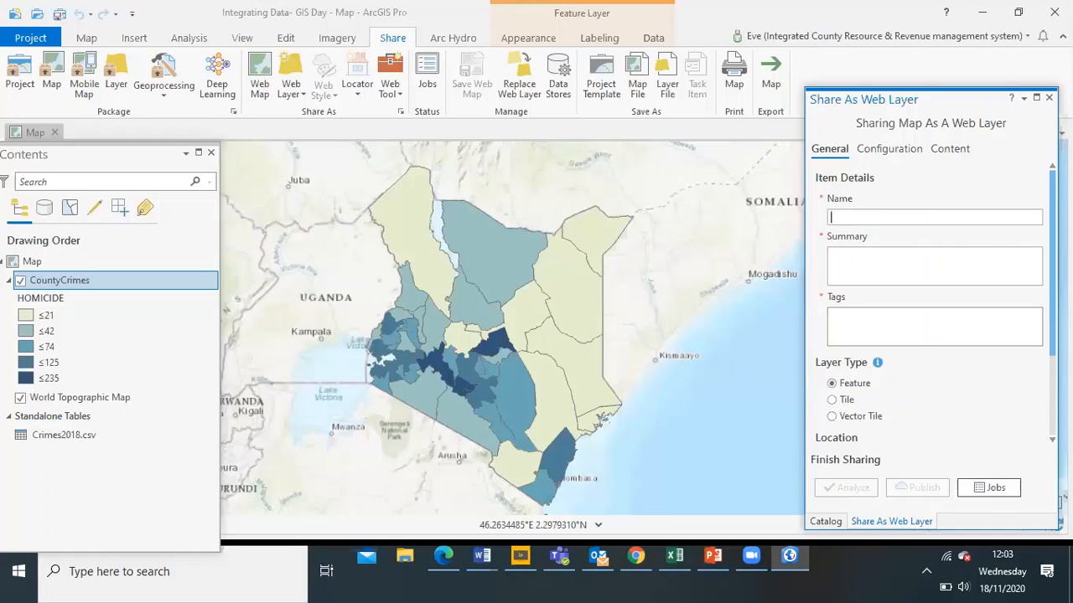
{"action": "type", "text": "CountyCrimeData"}
{"action": "left_click", "coordinate": [869, 253]}
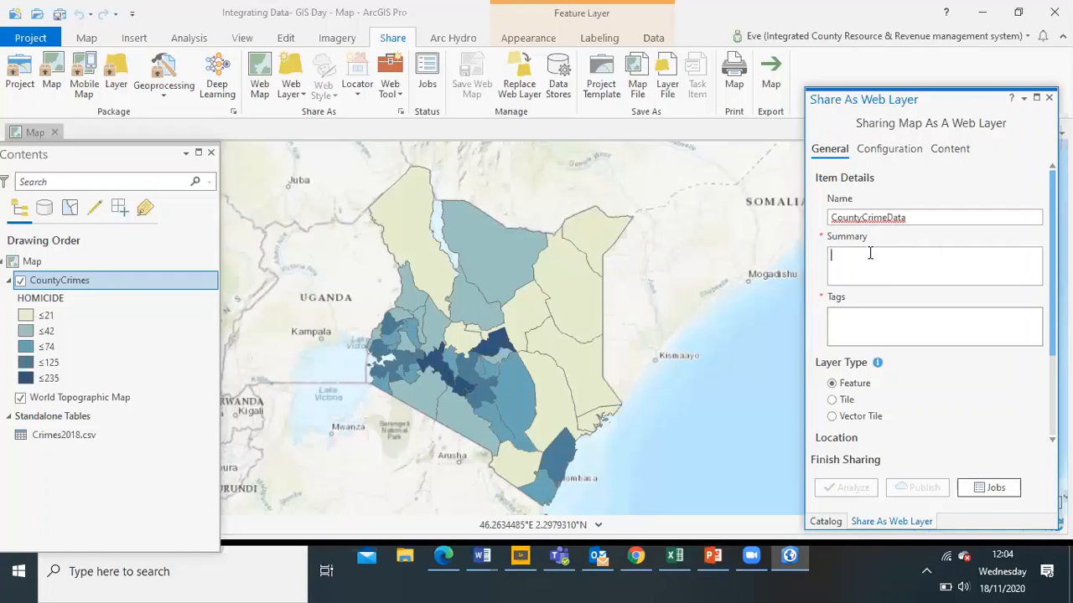
{"action": "type", "text": "County Crime data"}
- Add the tag Crime data to the web layer and publish it as a feature layer
{"action": "left_click", "coordinate": [879, 320]}
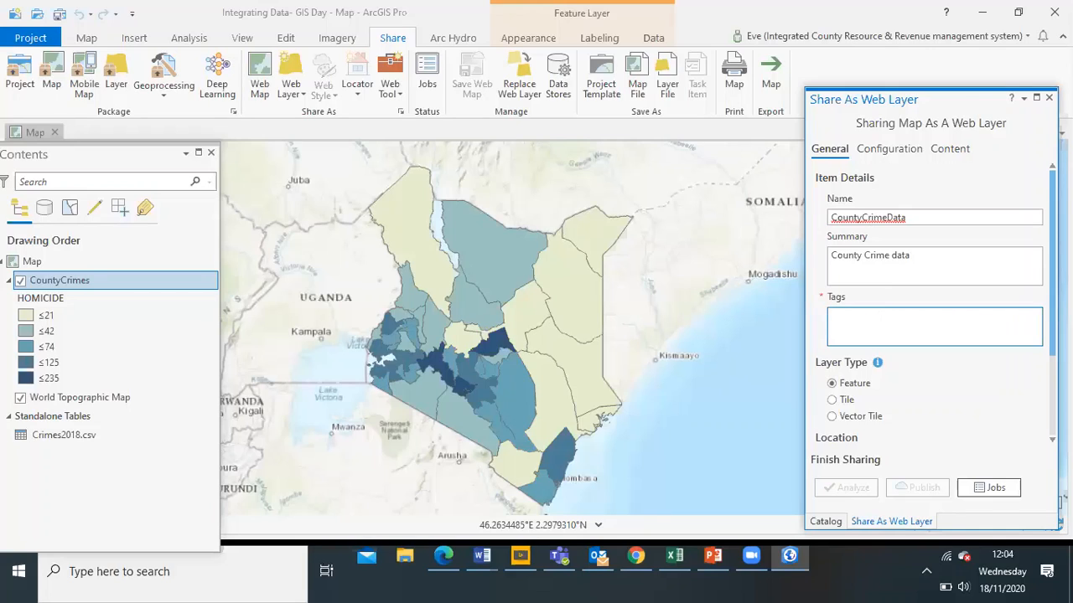
{"action": "type", "text": "Crime "}
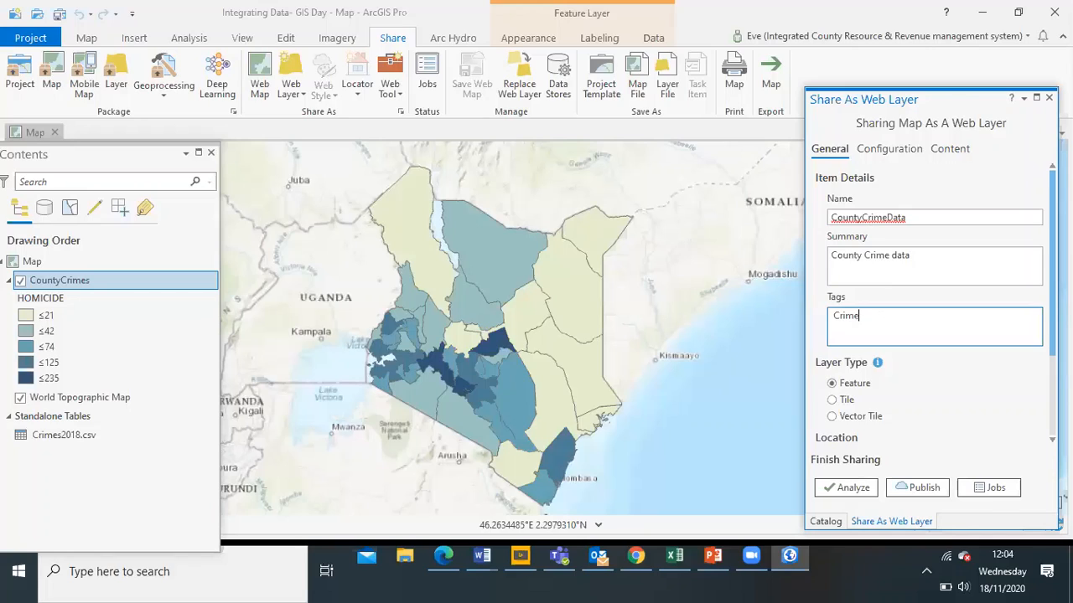
{"action": "type", "text": "data"}
{"action": "key", "text": "Return"}
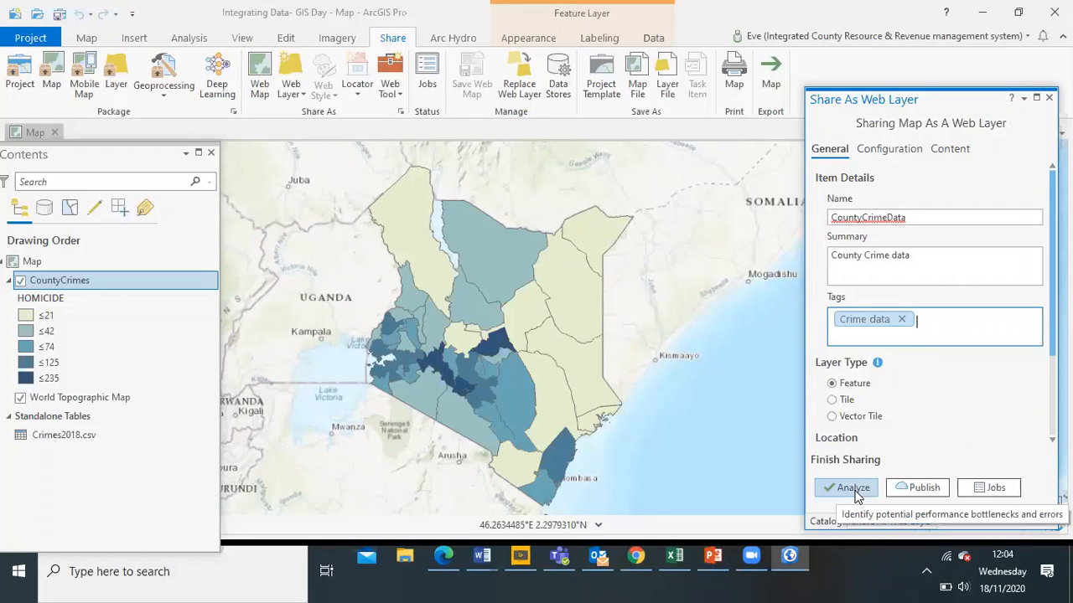
{"action": "left_click", "coordinate": [918, 493]}
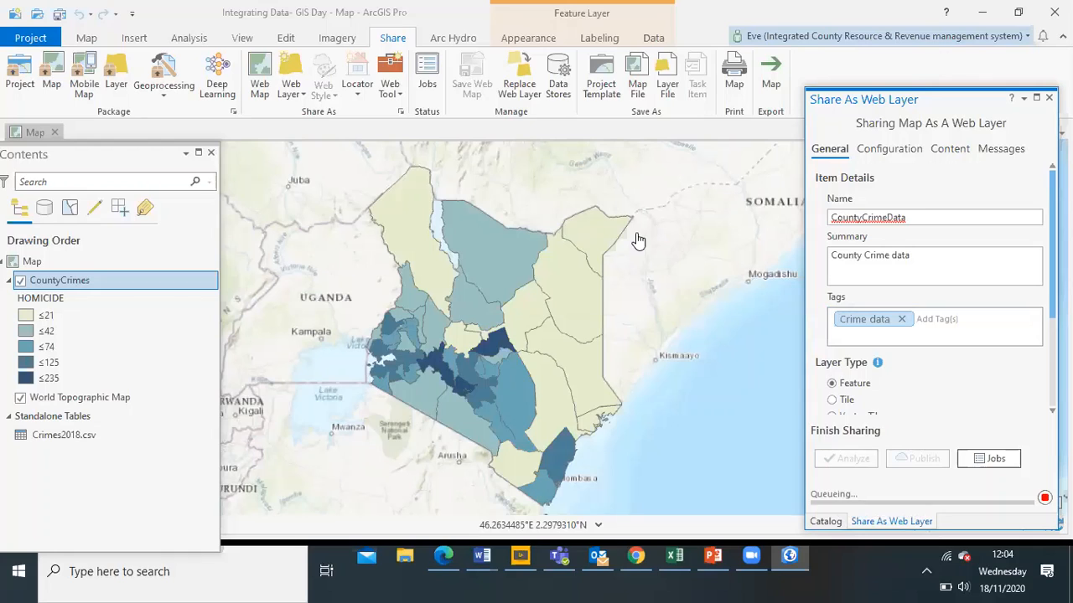
- Open a Google Chrome window, search for arcgisonline and go to the ArcGIS Online website
{"action": "left_click", "coordinate": [250, 585]}
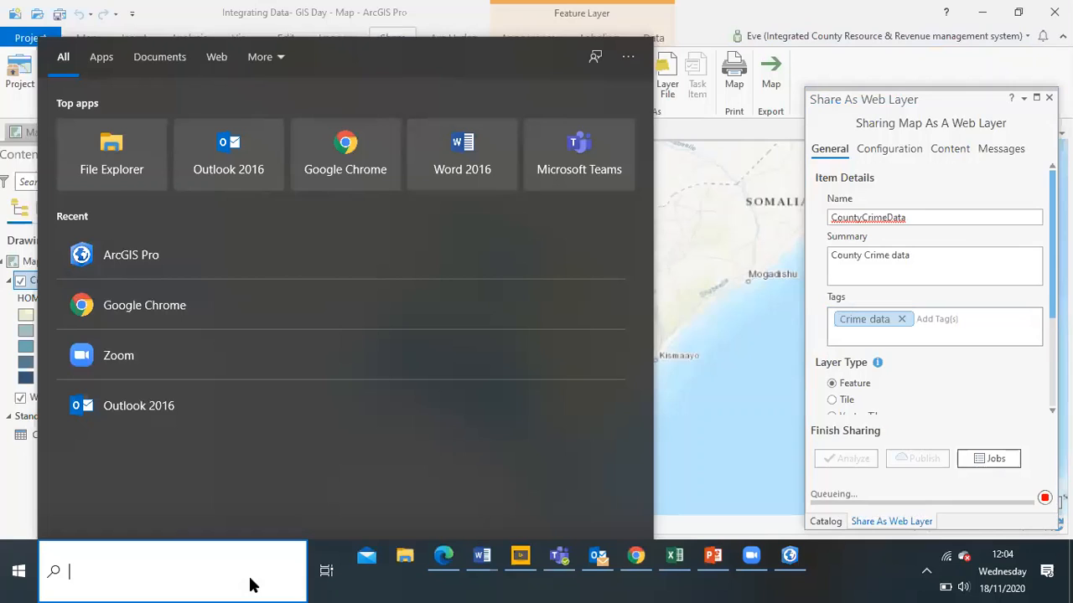
{"action": "type", "text": "chrome"}
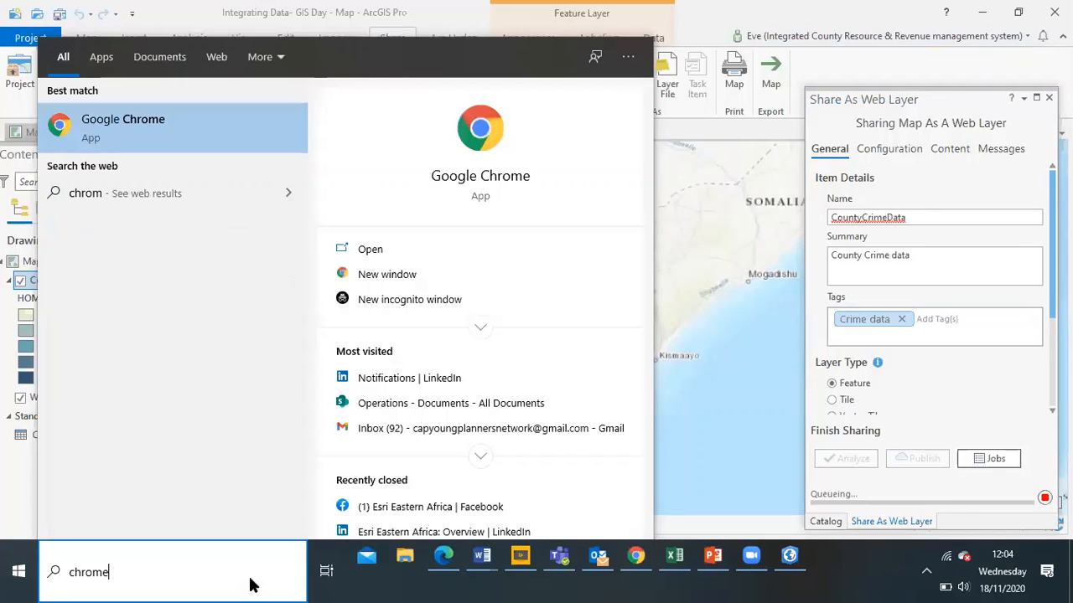
{"action": "left_click", "coordinate": [466, 177]}
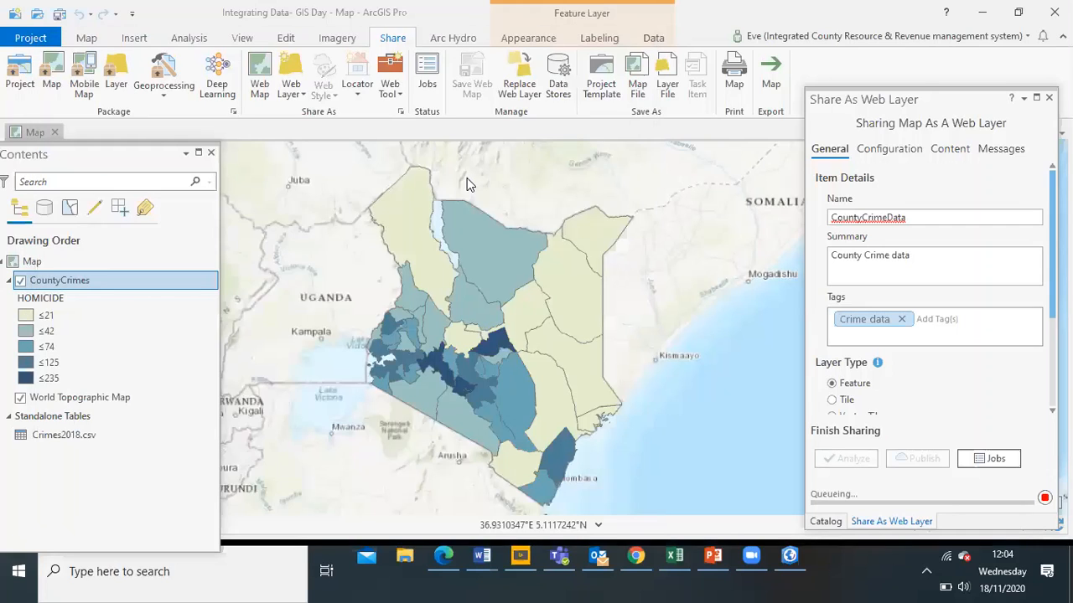
{"action": "type", "text": "arcgisonline"}
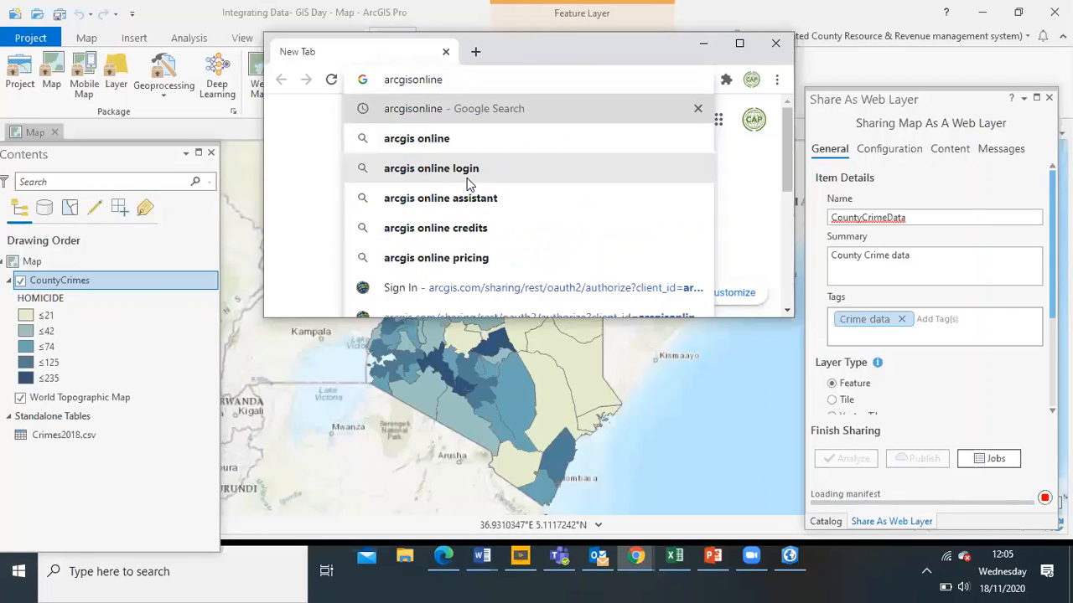
{"action": "key", "text": "Return"}
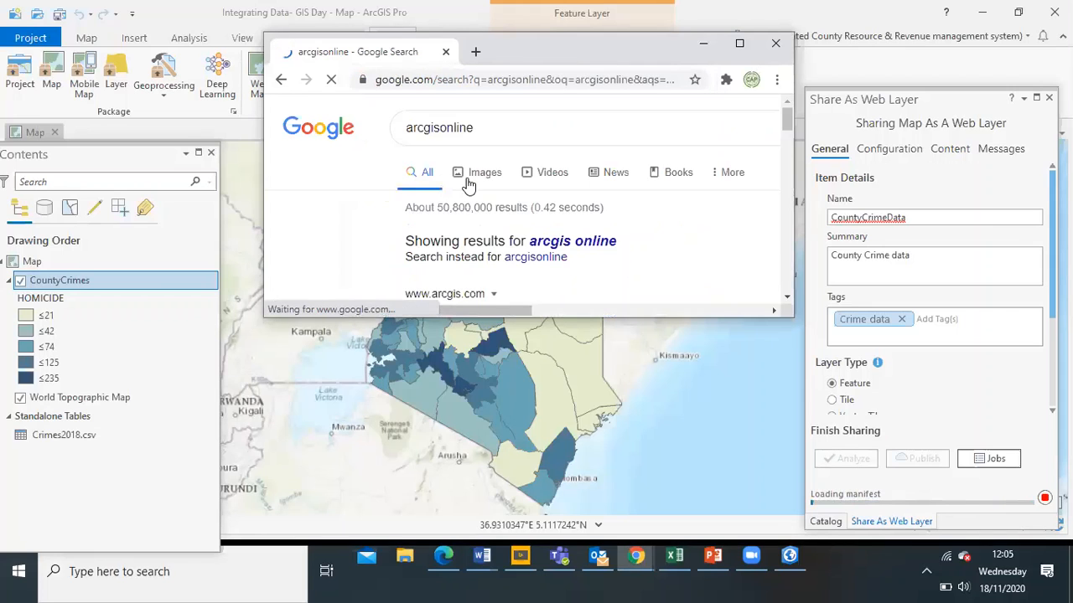
{"action": "left_click", "coordinate": [739, 43]}
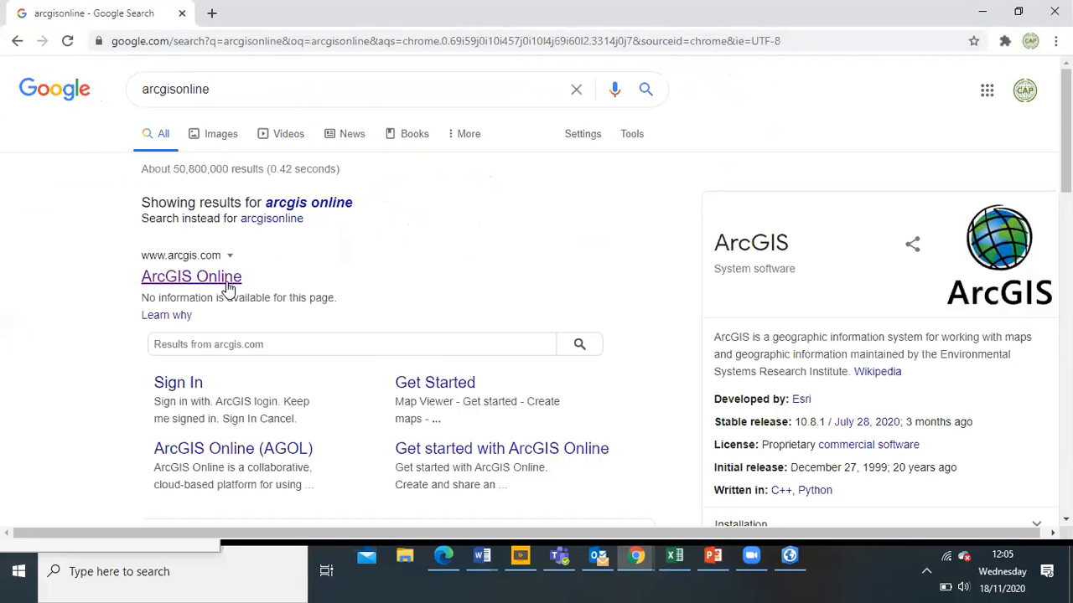
{"action": "left_click", "coordinate": [228, 283]}
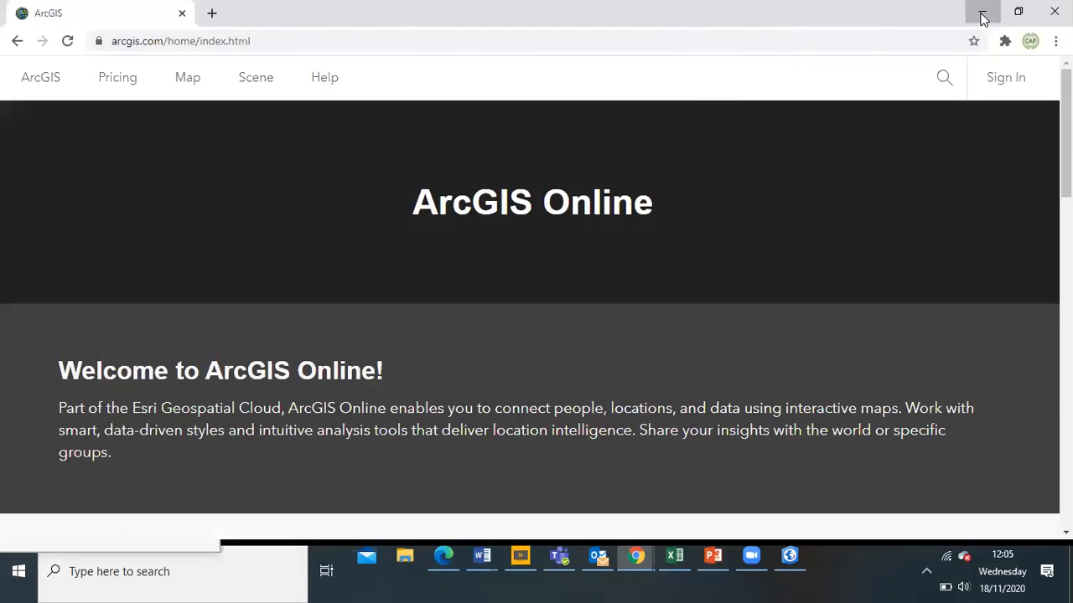
- Check the publishing progress in ArcGIS Pro, return to Chrome and sign in to ArcGIS Online with the saved login
{"action": "left_click", "coordinate": [983, 17]}
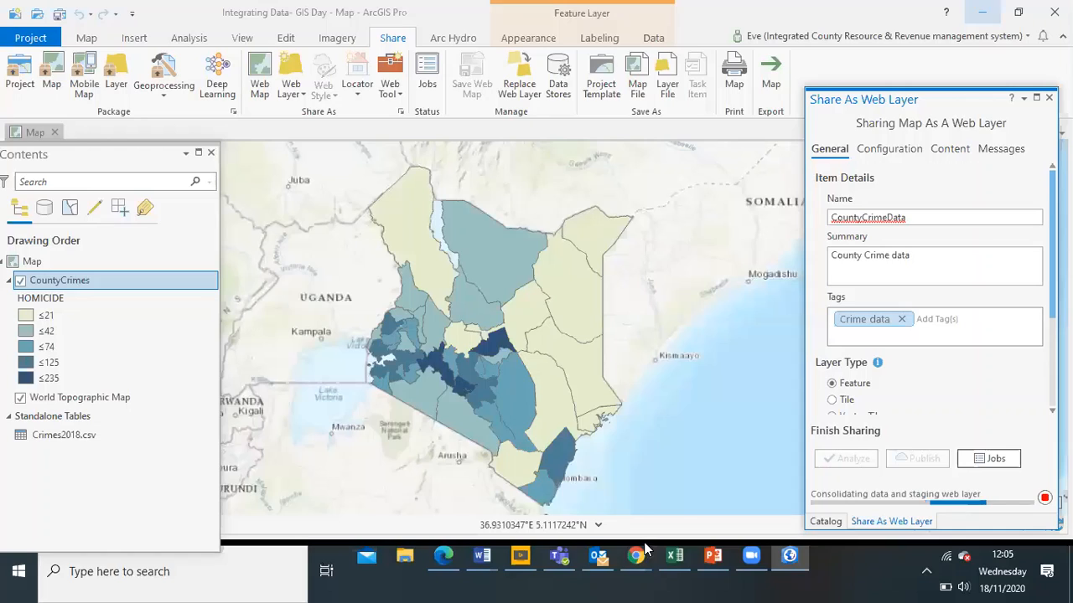
{"action": "mouse_move", "coordinate": [635, 555]}
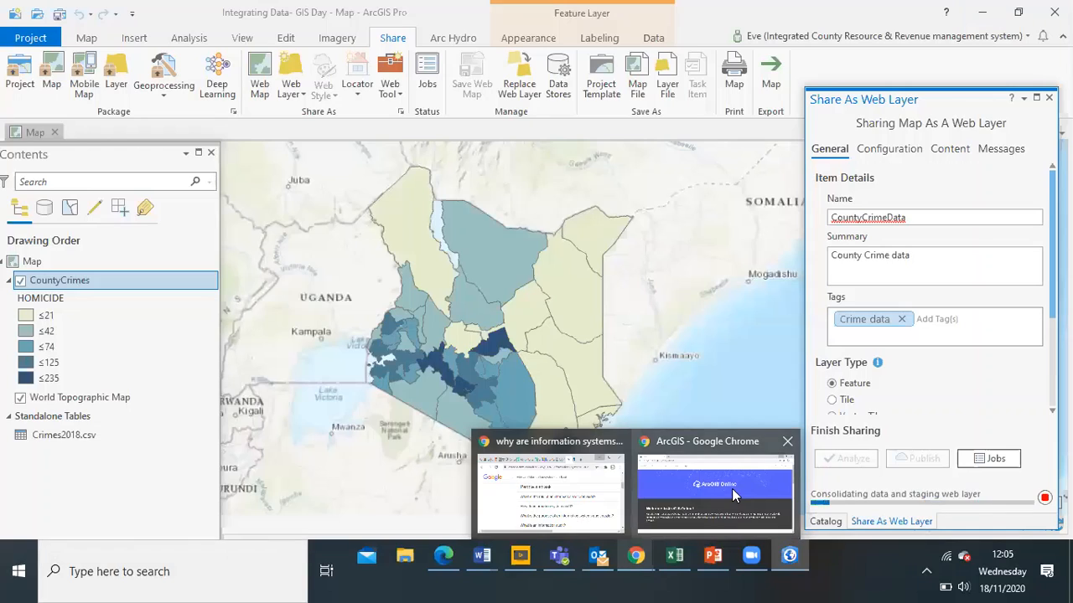
{"action": "left_click", "coordinate": [992, 87]}
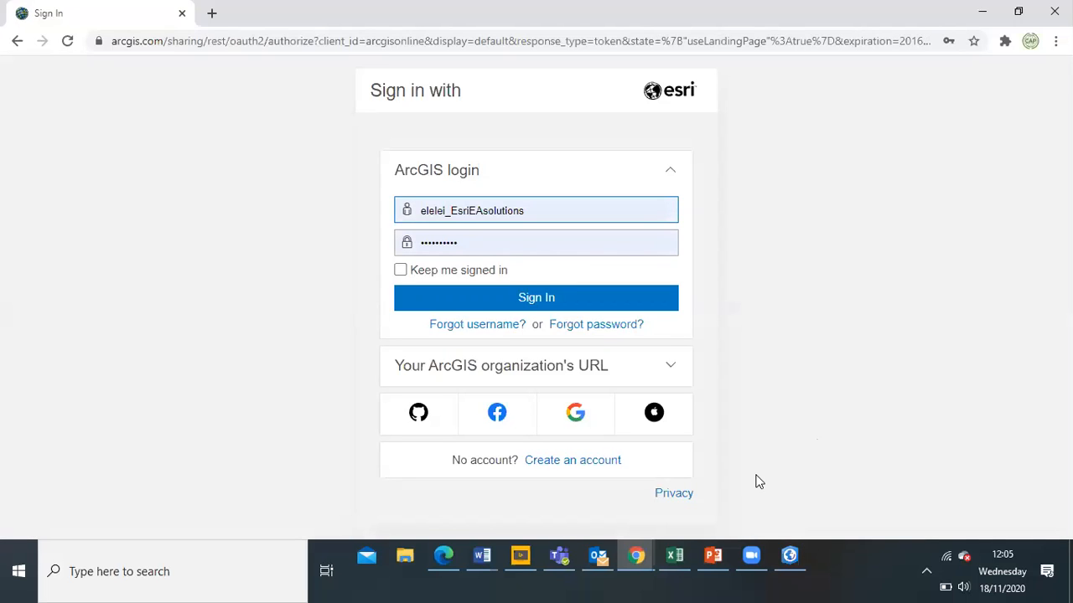
{"action": "left_click", "coordinate": [589, 302]}
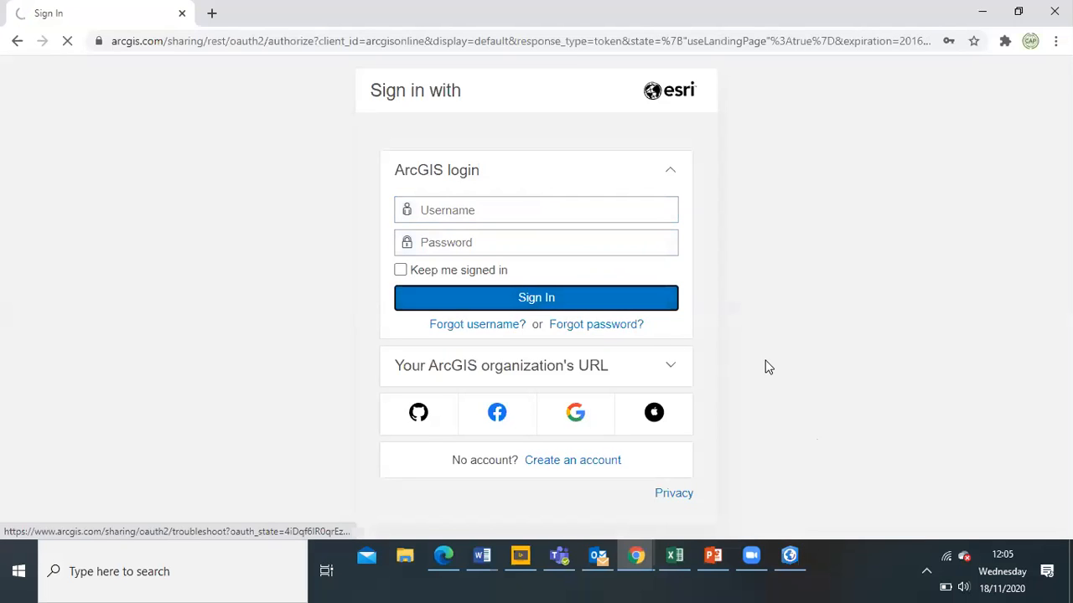
- Check the web layer's upload progress in ArcGIS Pro, return to Chrome and open the Content page of ArcGIS Online
{"action": "left_click", "coordinate": [789, 557]}
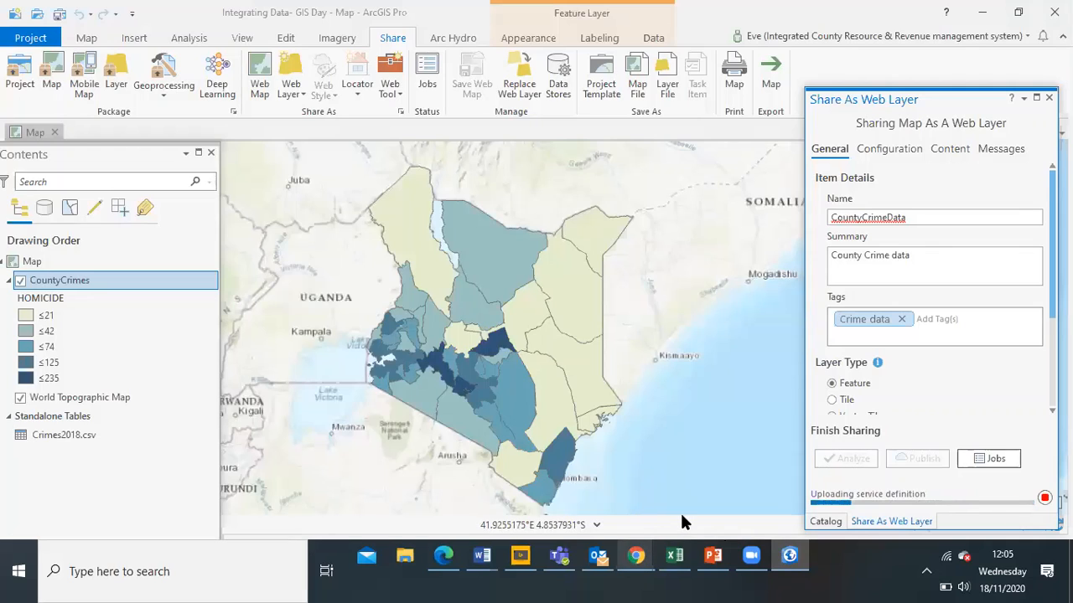
{"action": "left_click", "coordinate": [633, 459]}
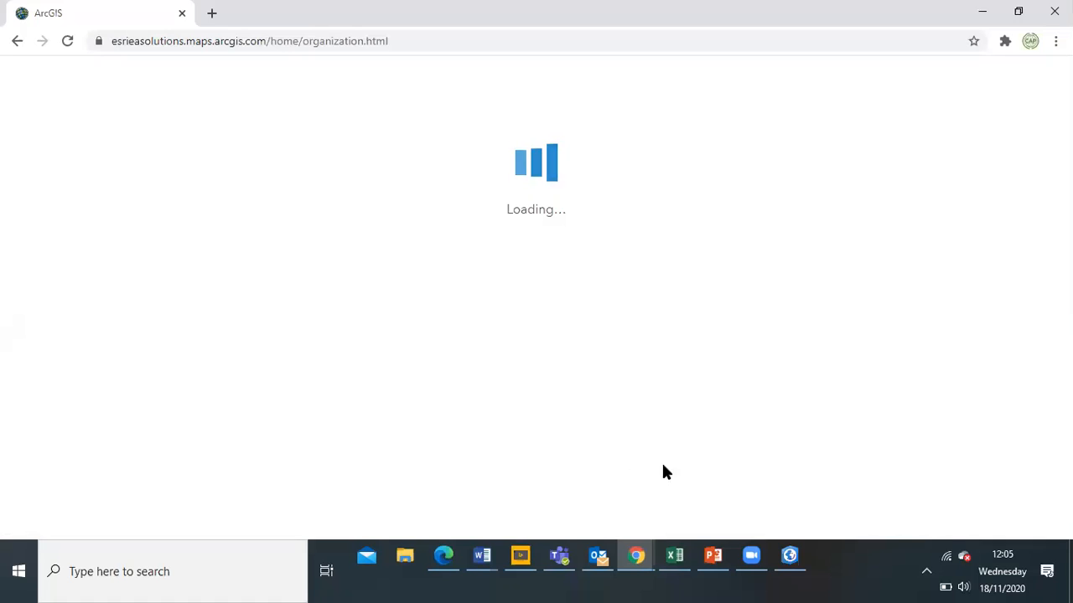
{"action": "left_click", "coordinate": [790, 556]}
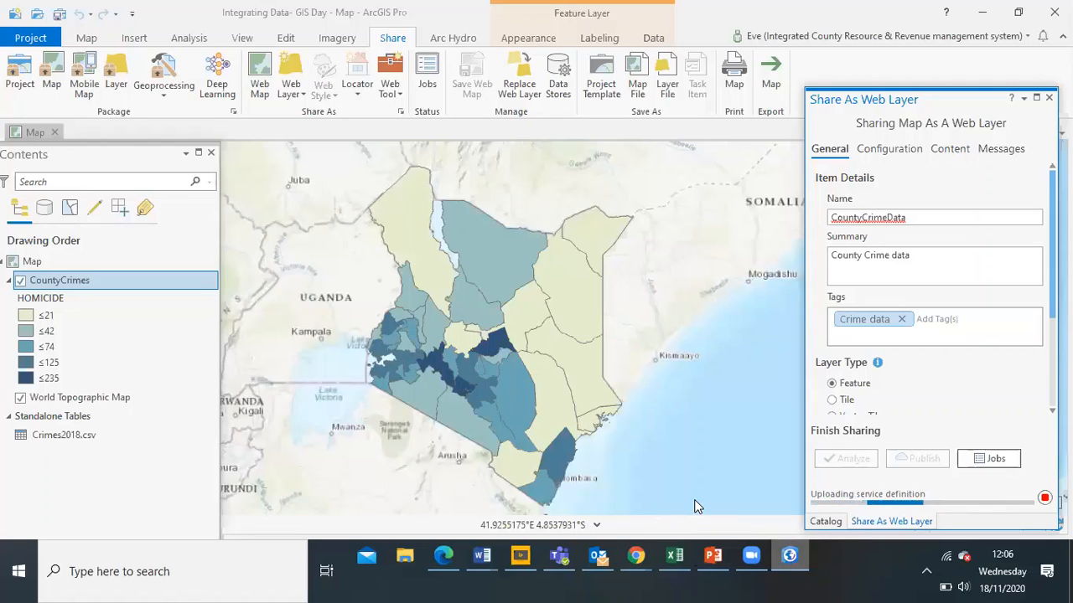
{"action": "key", "text": "alt+Tab"}
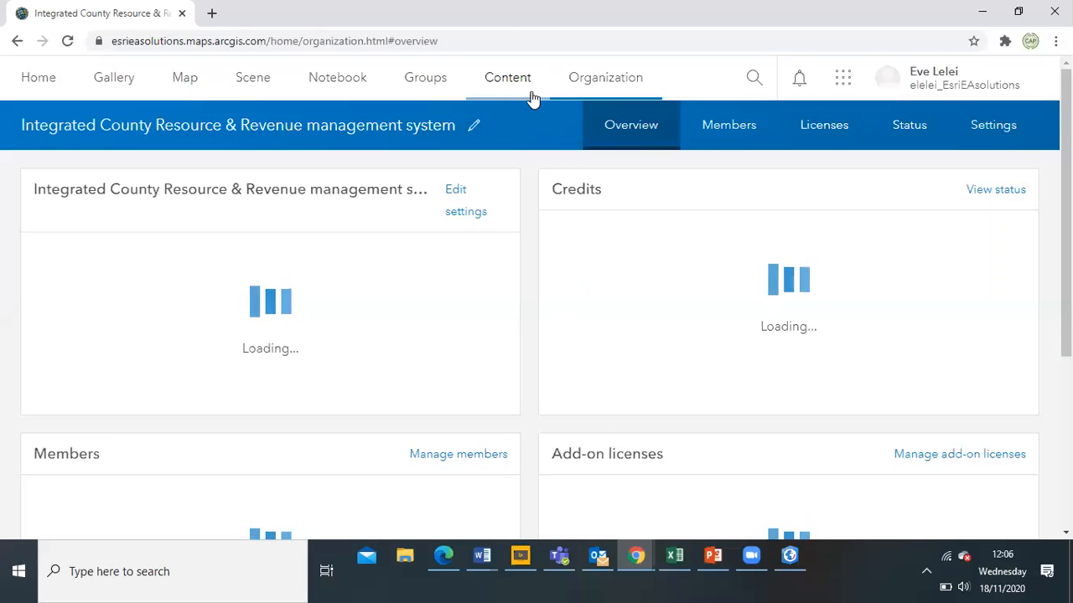
{"action": "left_click", "coordinate": [519, 84]}
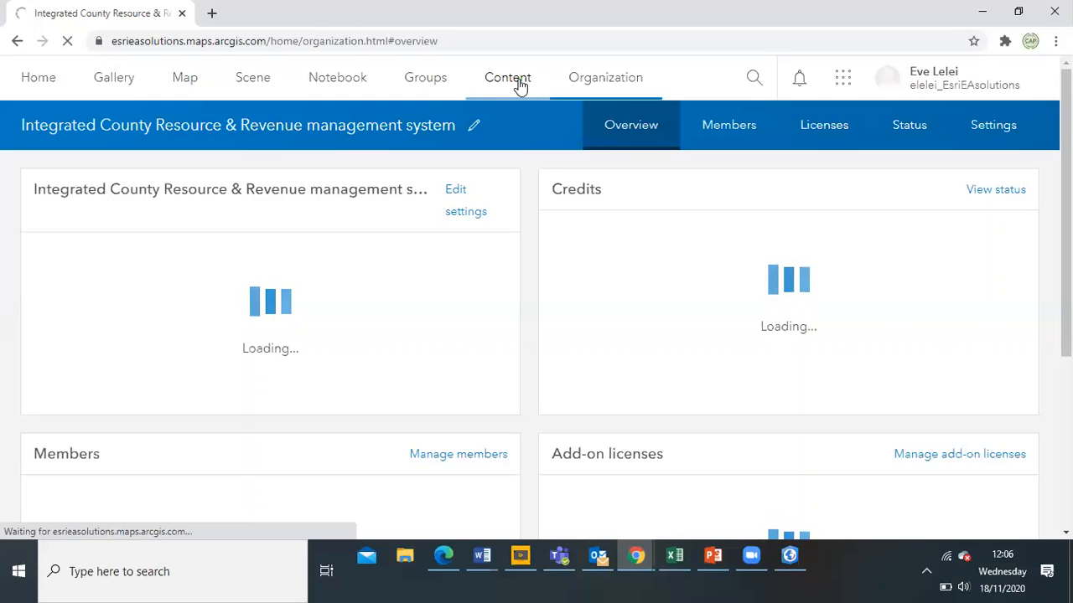
- Check the CountyCrimeData upload in ArcGIS Pro while the Content page loads, and return to My Content in Chrome
{"action": "left_click", "coordinate": [790, 557]}
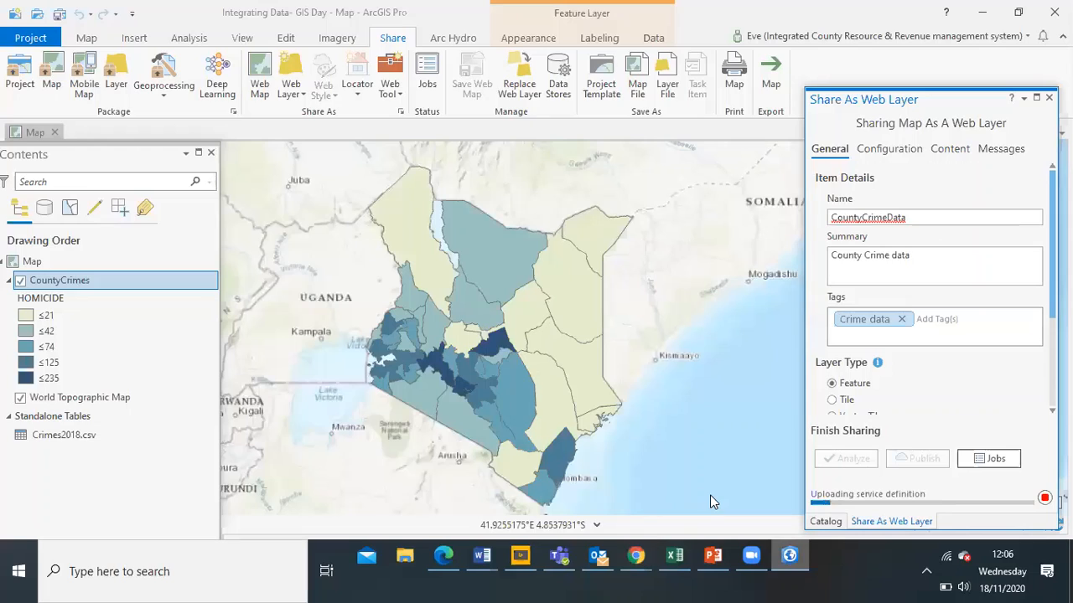
{"action": "key", "text": "alt+Tab"}
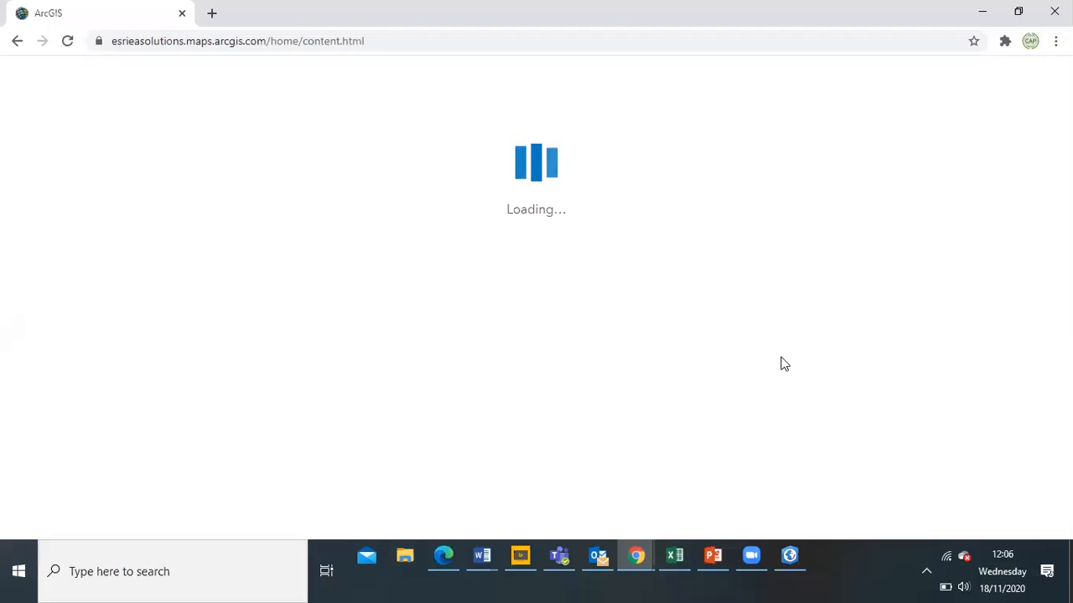
{"action": "left_click", "coordinate": [789, 556]}
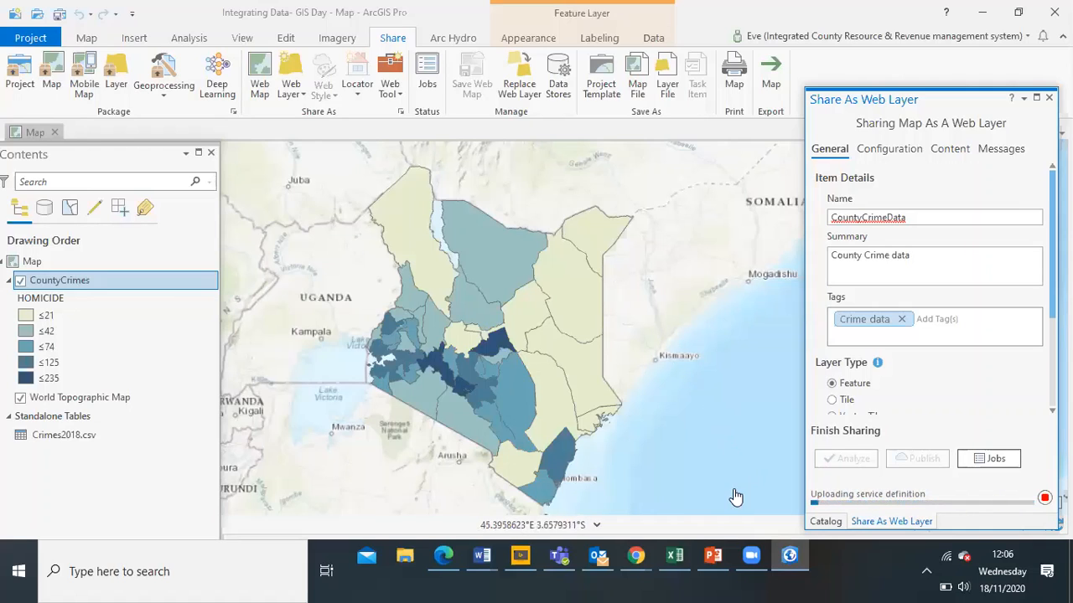
{"action": "mouse_move", "coordinate": [637, 561]}
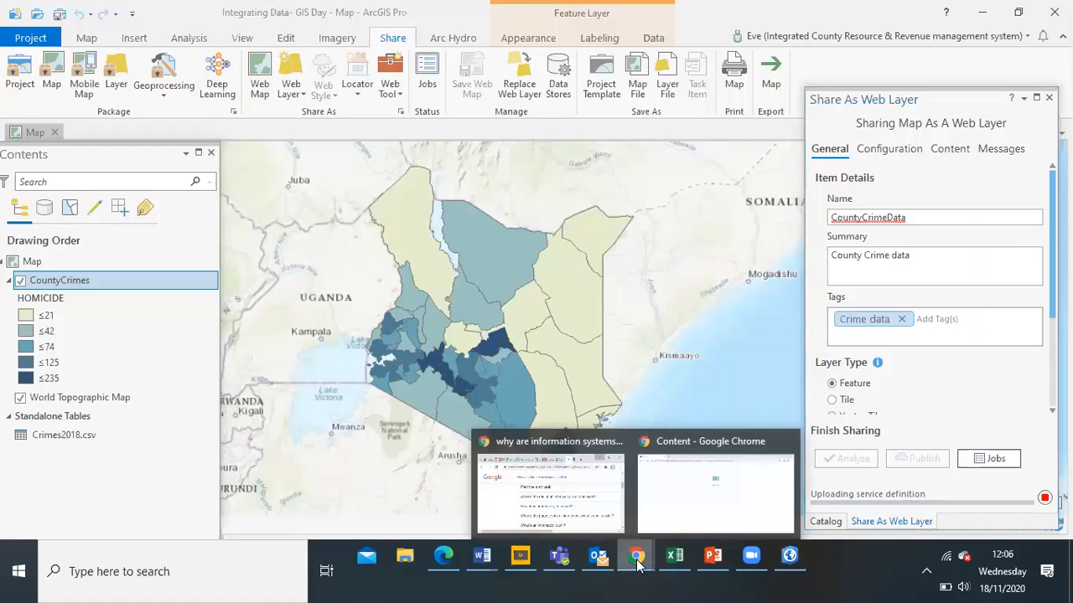
{"action": "left_click", "coordinate": [708, 503]}
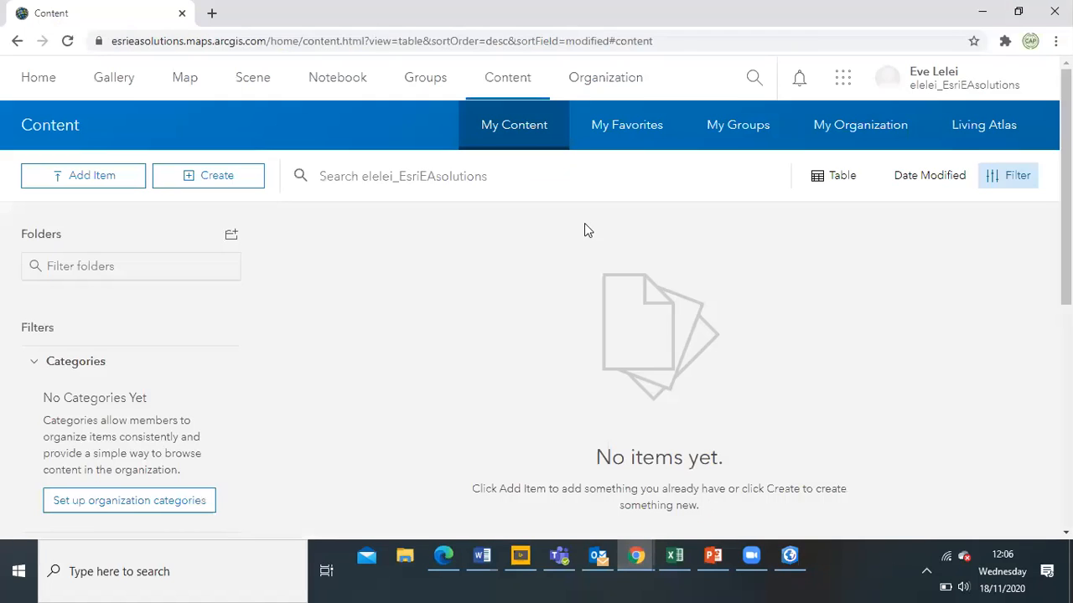
- Reload the ArcGIS Online Content page, look at the publishing status in ArcGIS Pro and return to Chrome
{"action": "left_click", "coordinate": [515, 84]}
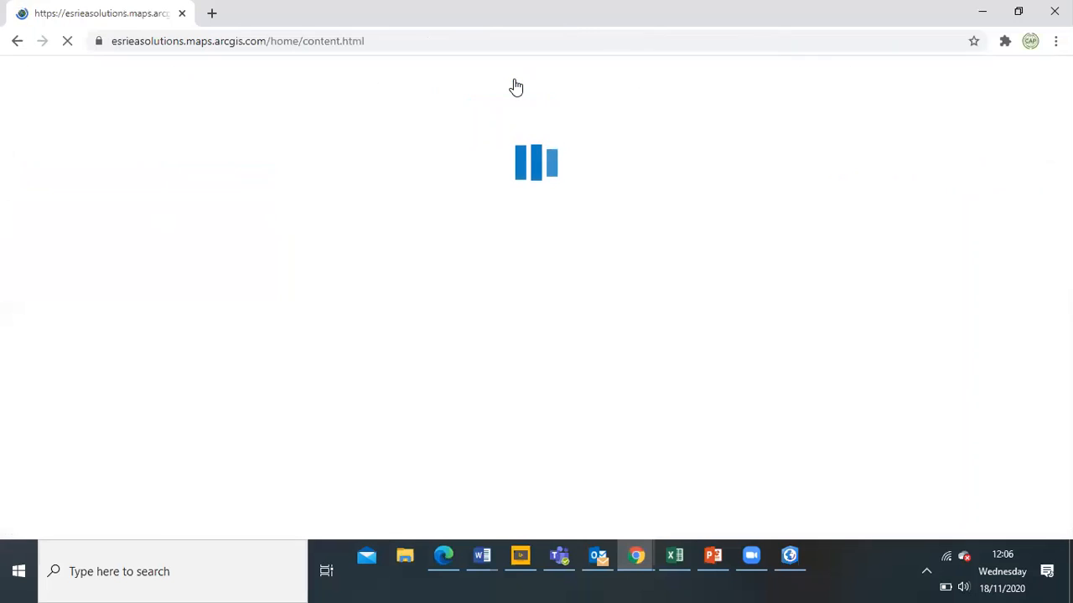
{"action": "left_click", "coordinate": [789, 556]}
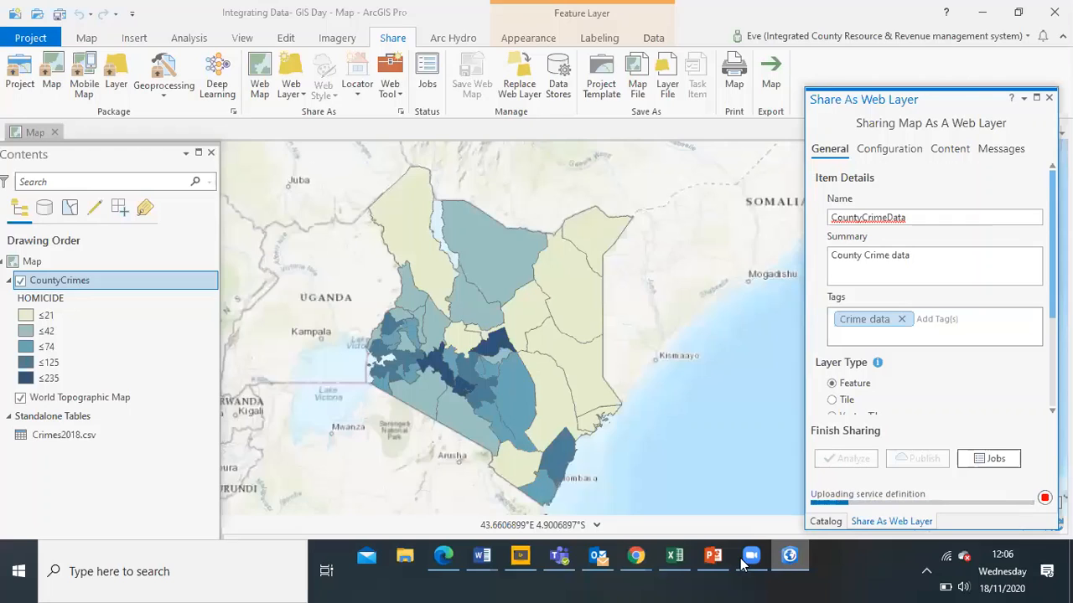
{"action": "left_click", "coordinate": [637, 557]}
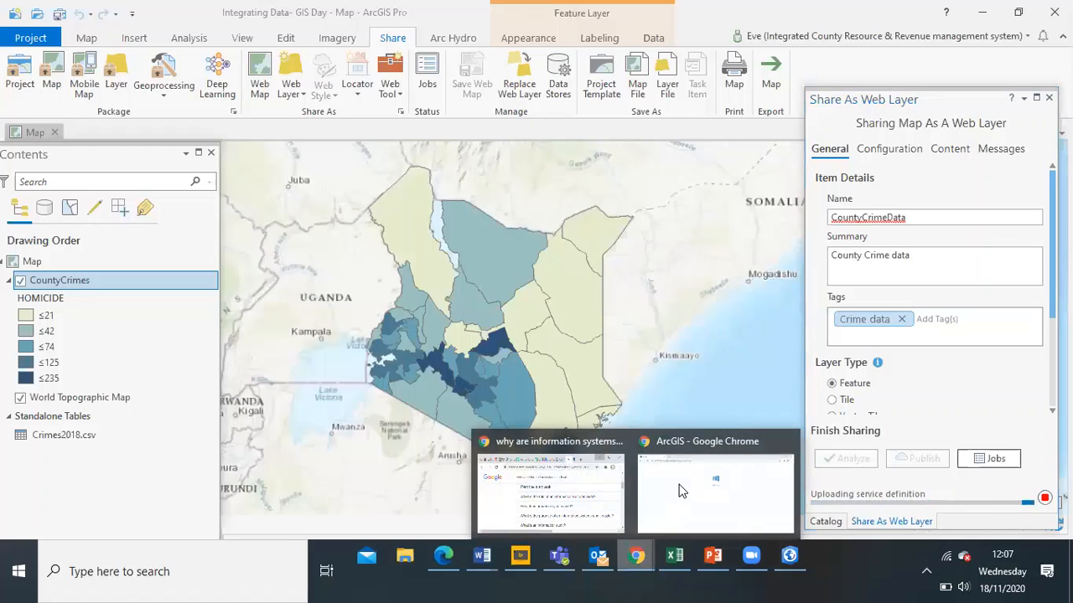
{"action": "left_click", "coordinate": [680, 491]}
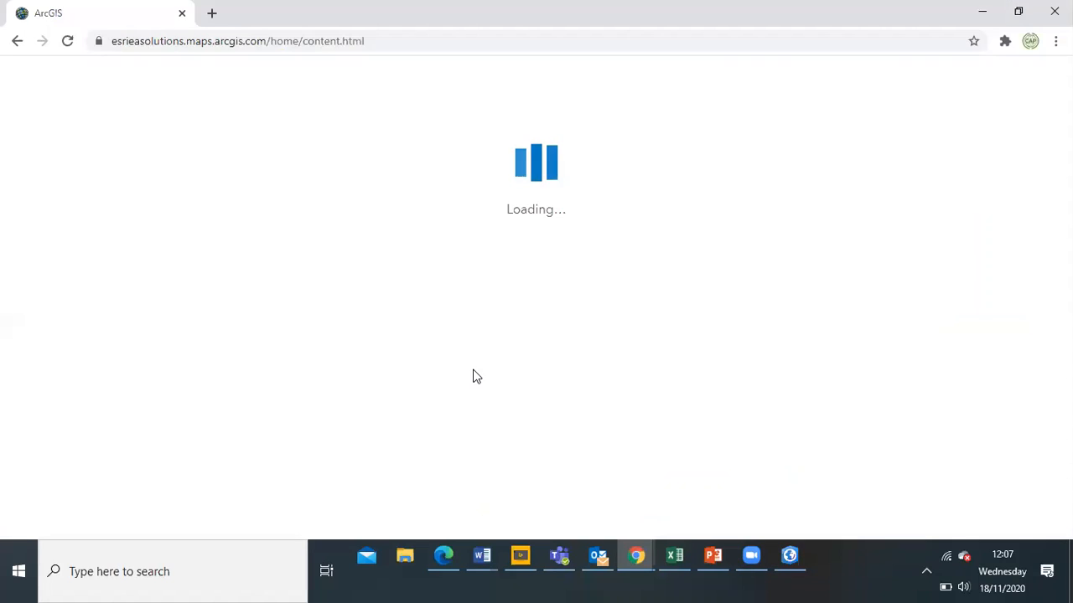
- Check the upload in ArcGIS Pro again, refresh the My Content list in Chrome once more and switch back to ArcGIS Pro
{"action": "left_click", "coordinate": [787, 556]}
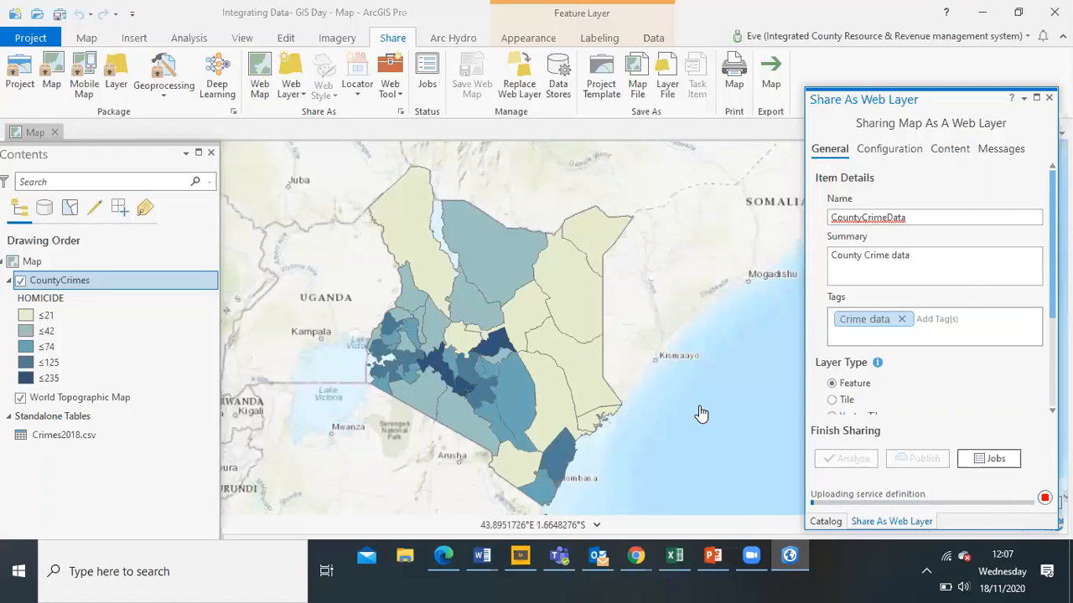
{"action": "mouse_move", "coordinate": [633, 566]}
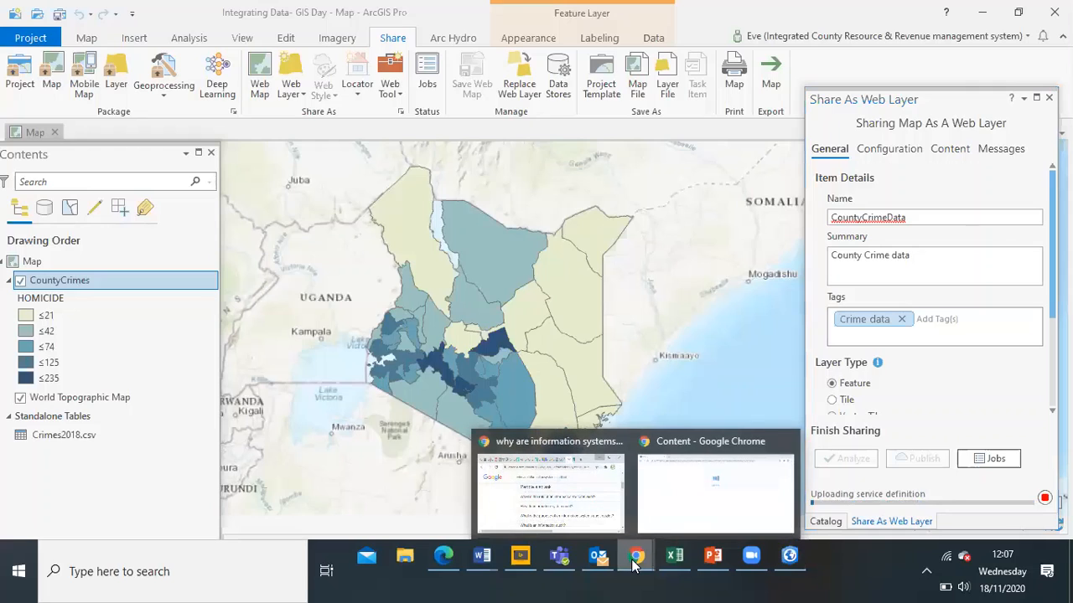
{"action": "left_click", "coordinate": [699, 500]}
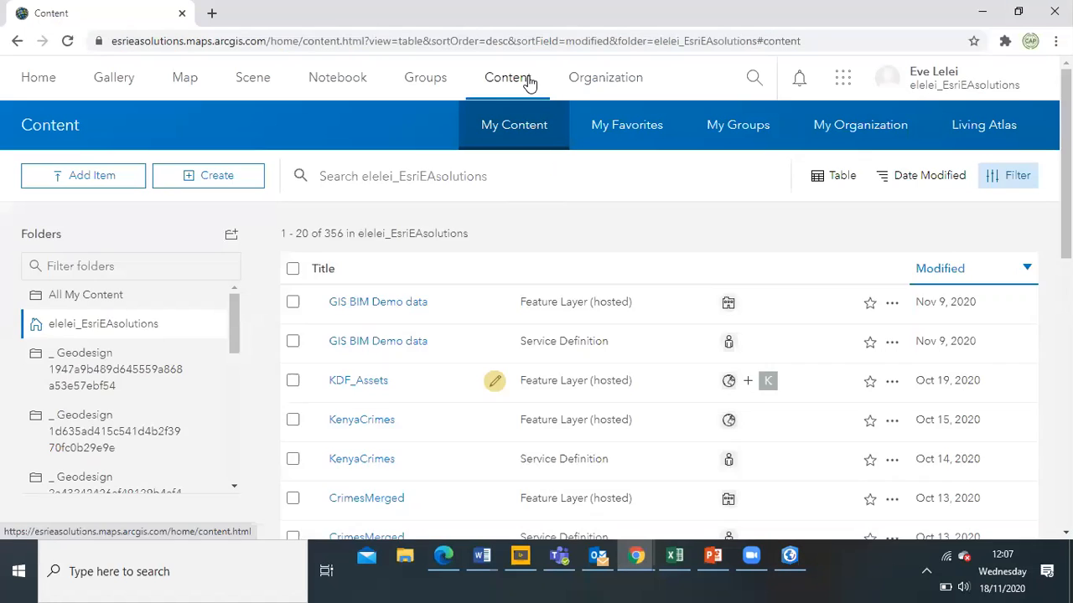
{"action": "left_click", "coordinate": [529, 82]}
{"action": "left_click", "coordinate": [790, 555]}
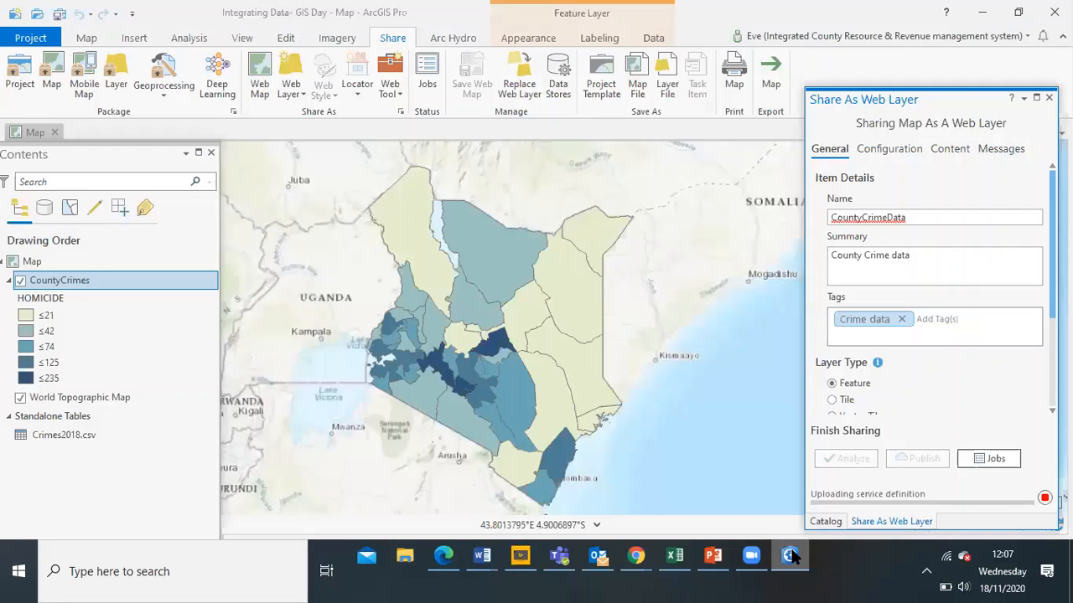